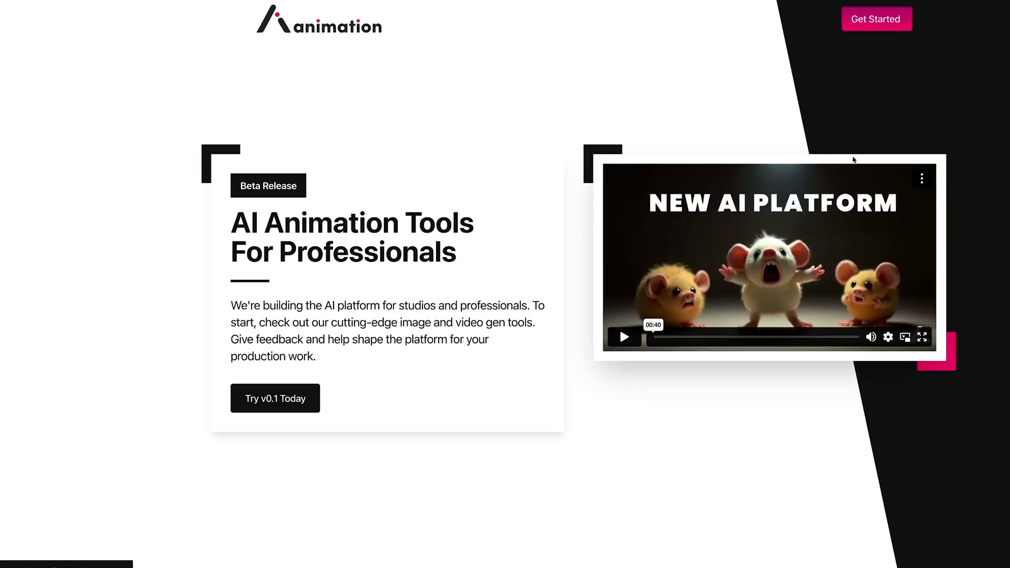
- Sign up with an email and password, then verify the account using the emailed code
left_click(868, 24)
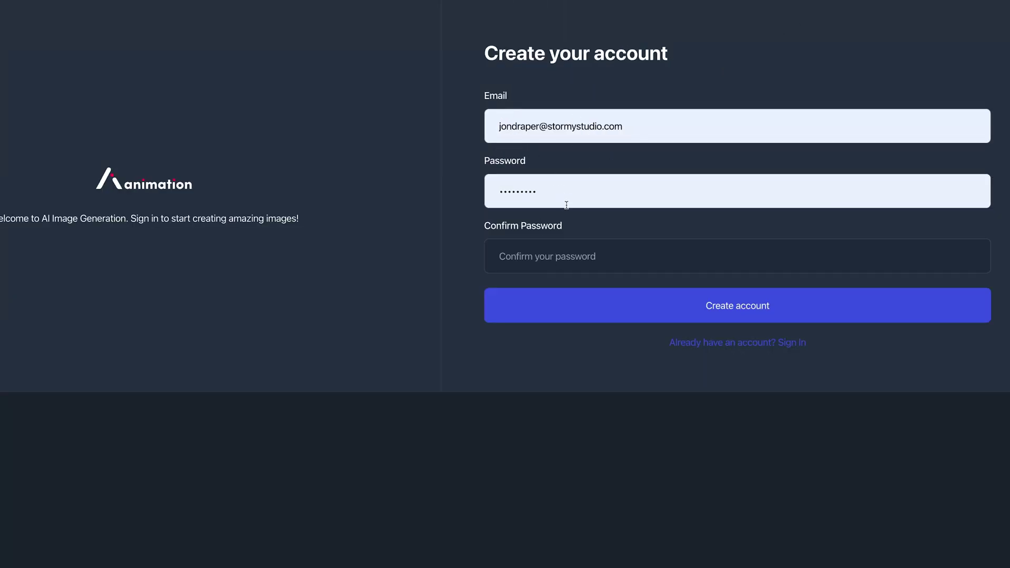
left_click(605, 266)
key("ctrl+v")
left_click(720, 308)
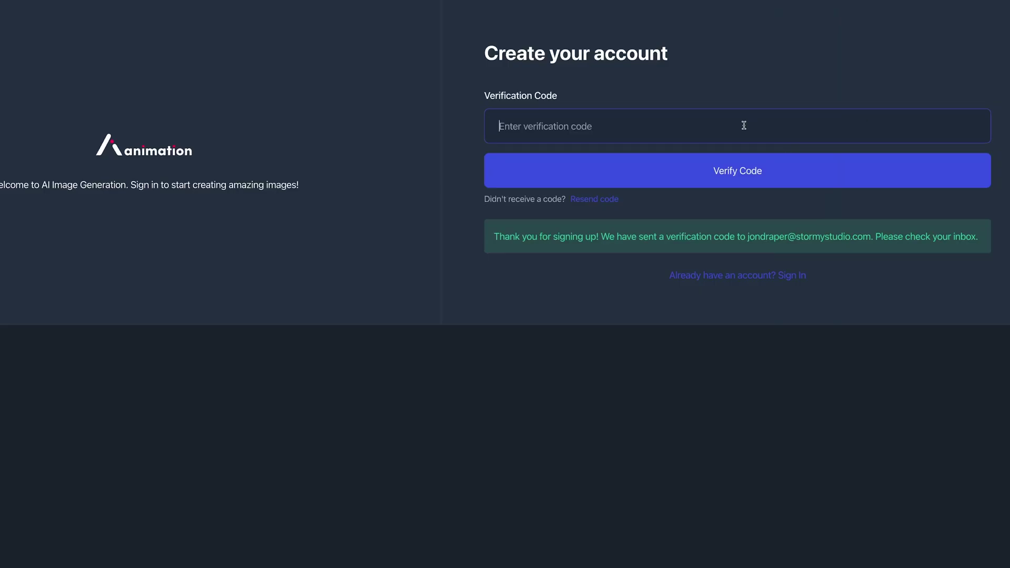
left_click(751, 170)
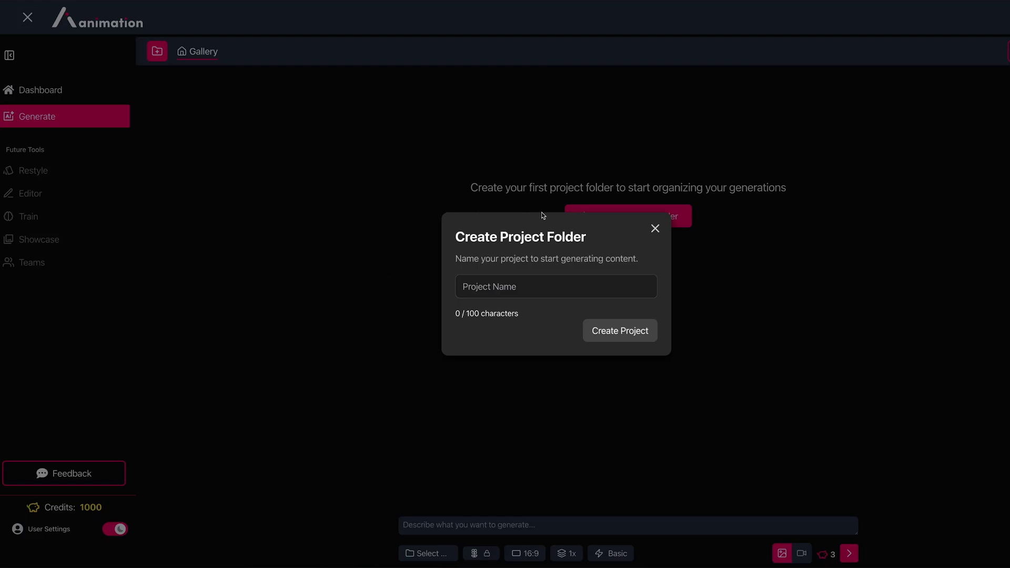
- Create a project folder named 'Angry Kittens'
left_click(498, 284)
type("Angry Kittens")
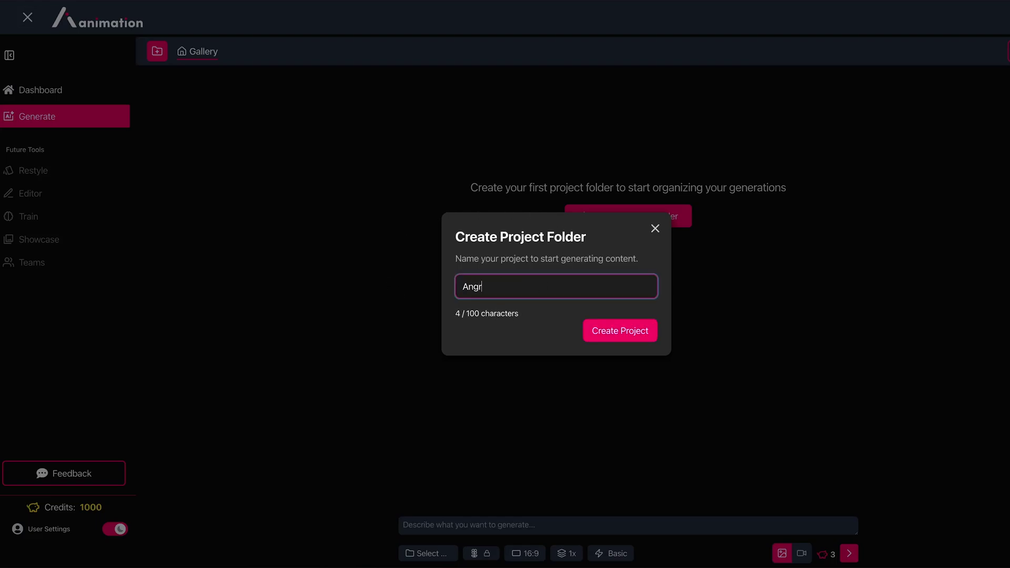
left_click(616, 335)
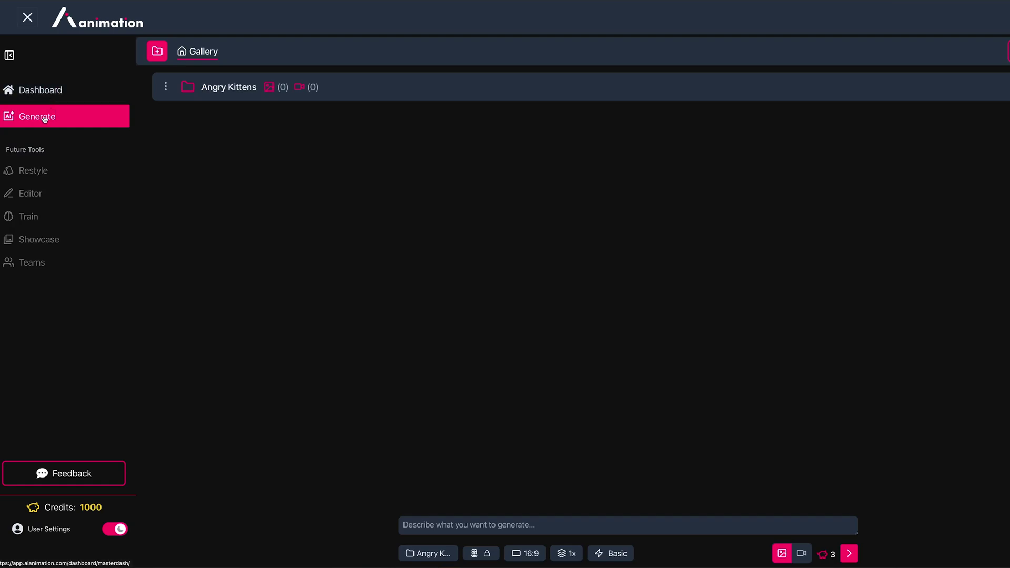
- Look at the Feedback page, then open the Angry Kittens folder and return to the gallery
left_click(68, 477)
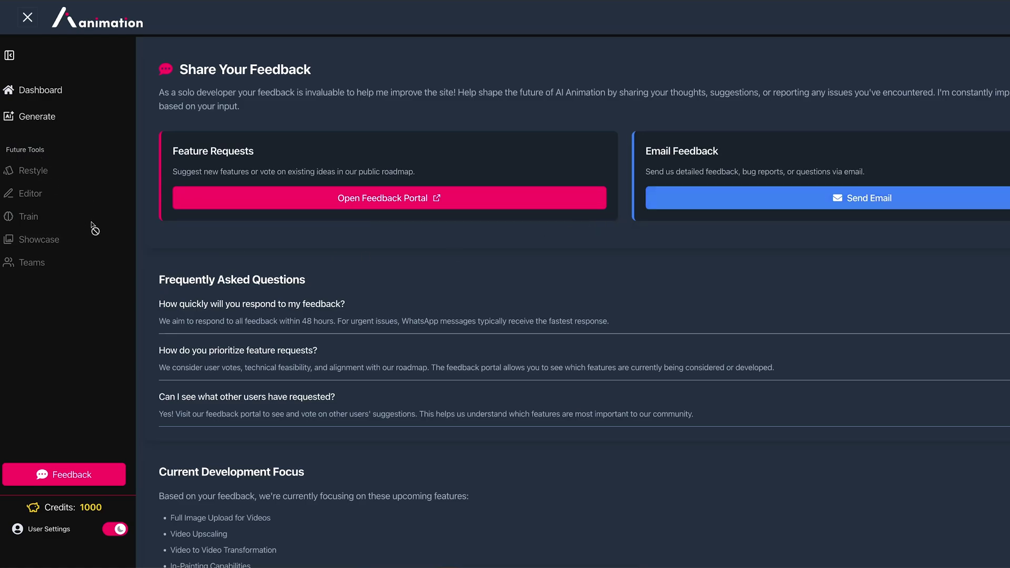
left_click(42, 119)
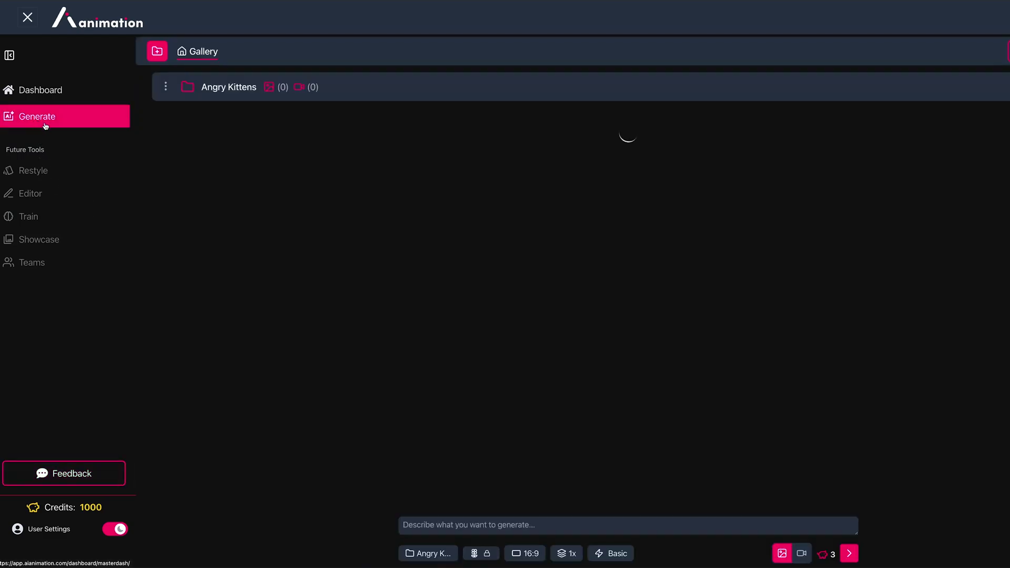
left_click(230, 96)
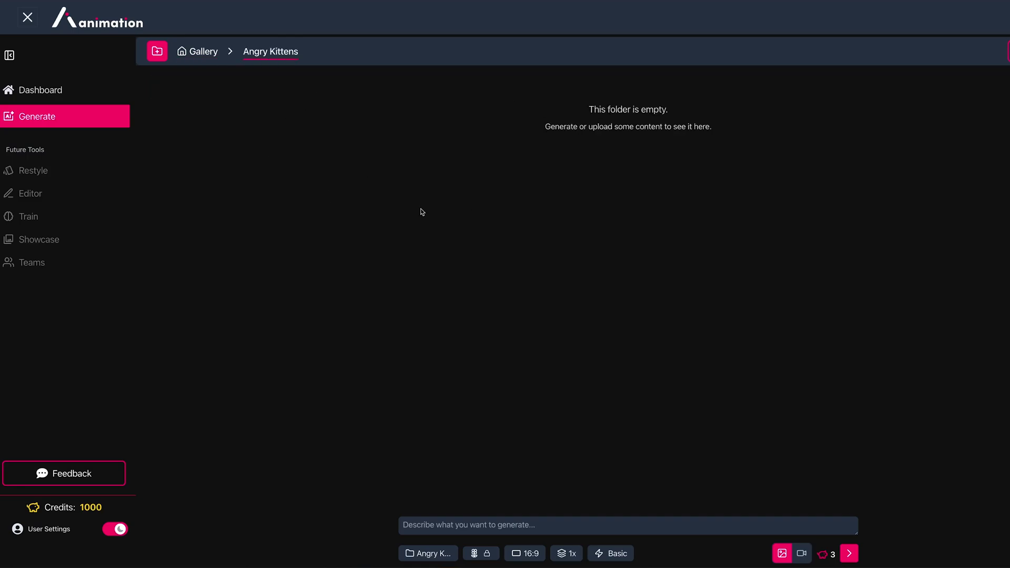
left_click(205, 55)
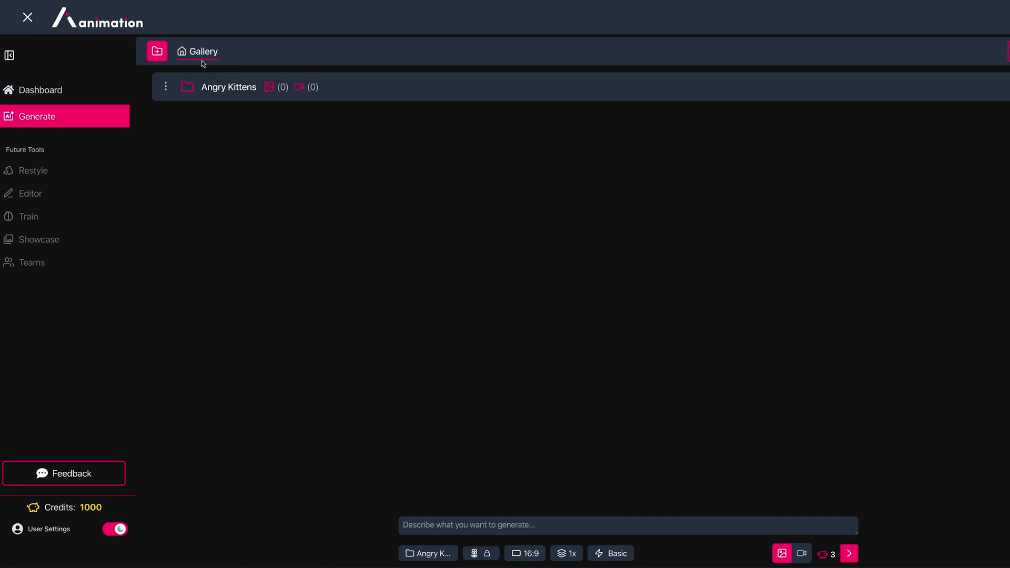
- Create a 'Happy Pigs' project folder, then try deleting it from its options menu
left_click(158, 52)
left_click(485, 284)
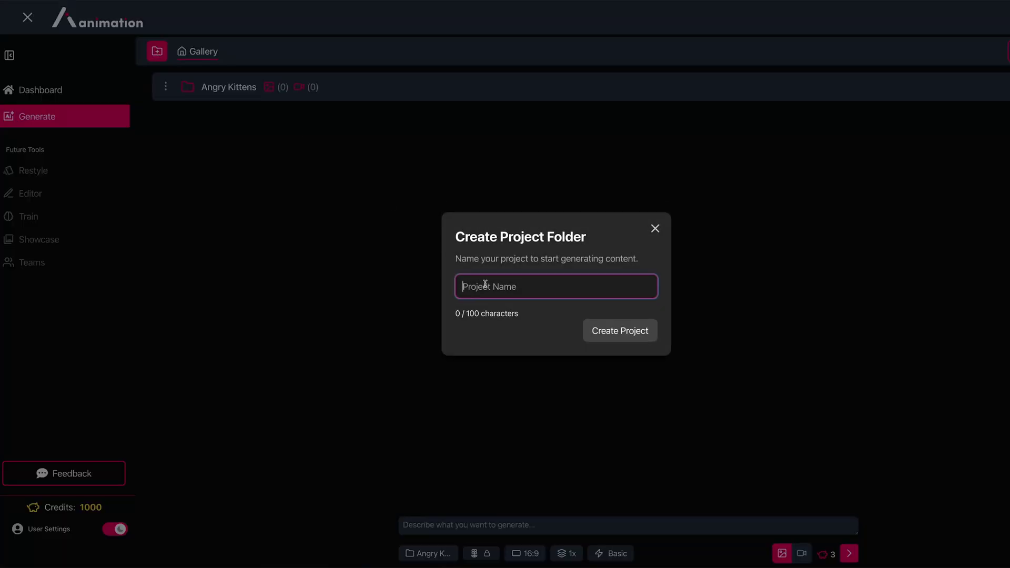
type("Happy Pigs")
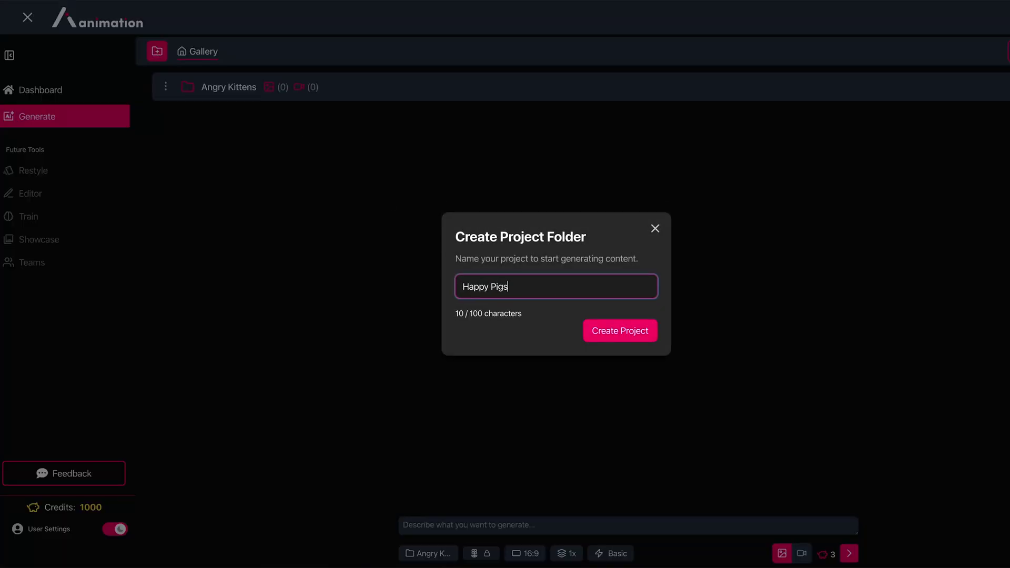
key("Return")
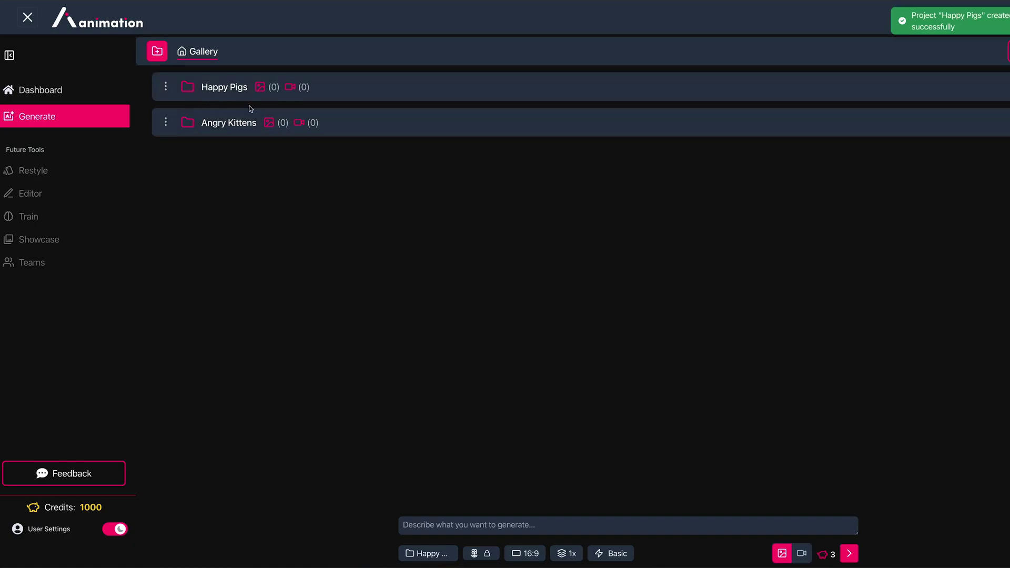
left_click(164, 89)
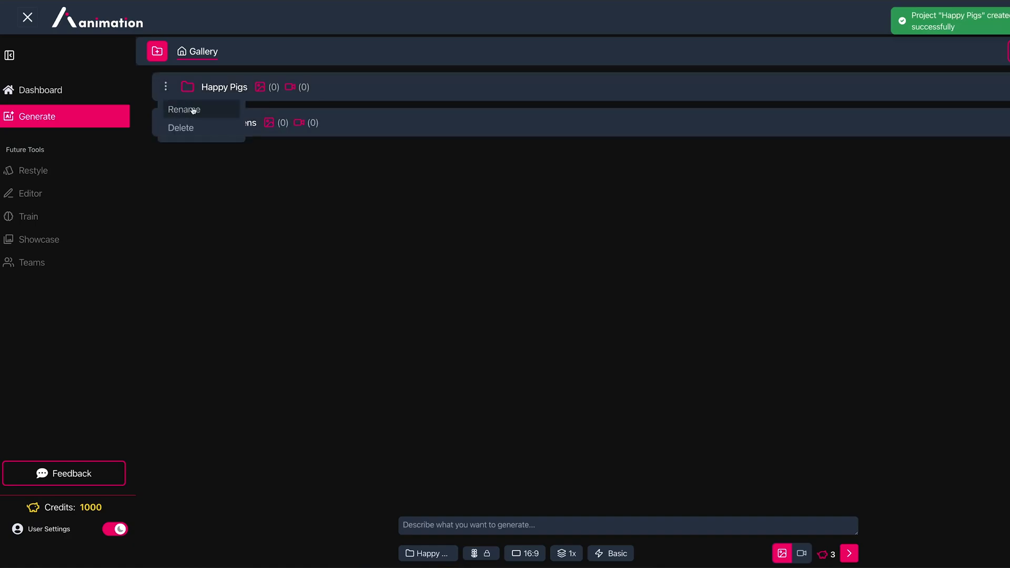
left_click(179, 129)
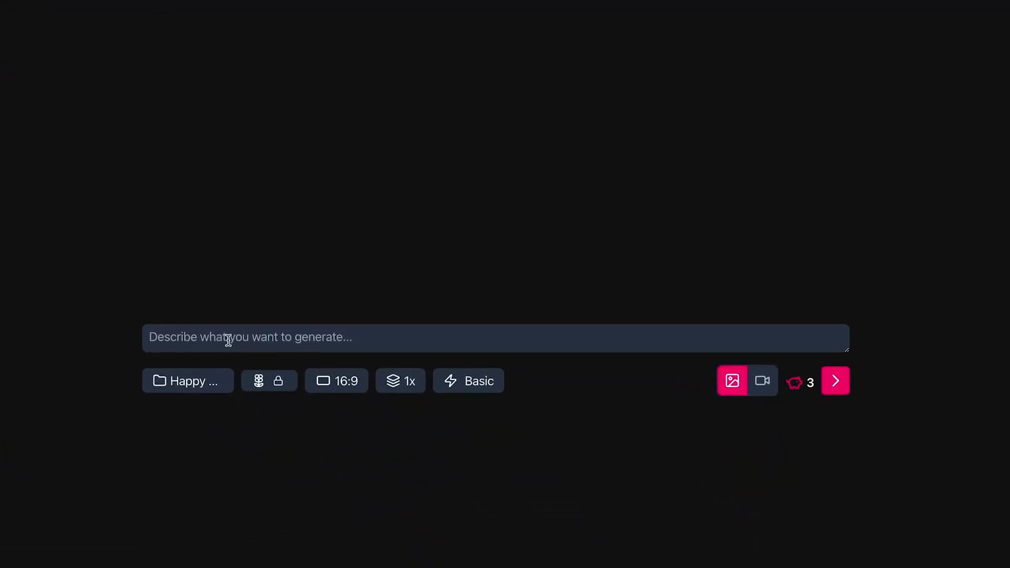
- Enter the prompt 'Angry Kitten fighting a badger.' and scroll through the style presets
left_click(229, 340)
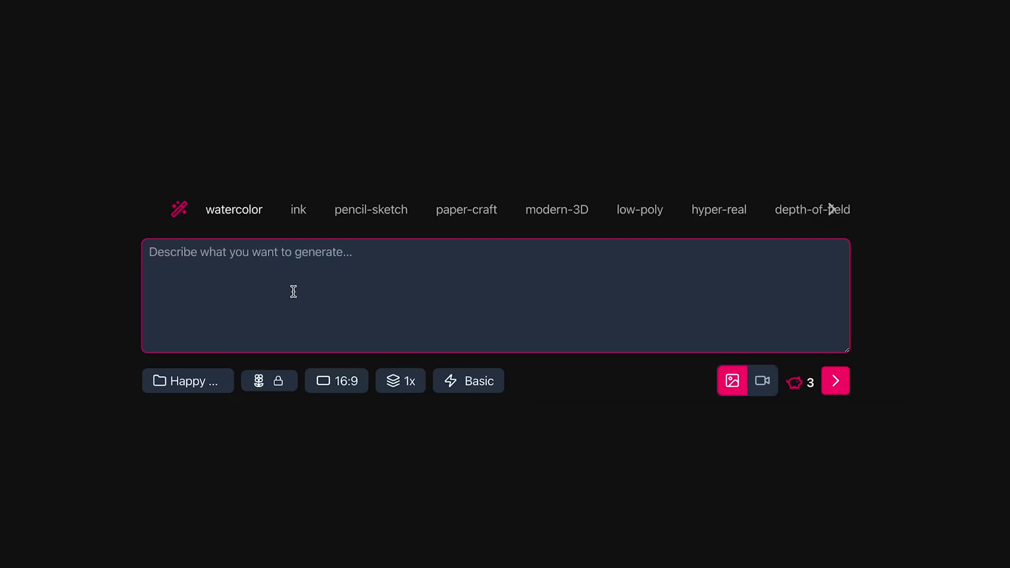
type("Angry Kitten fighting a badger.")
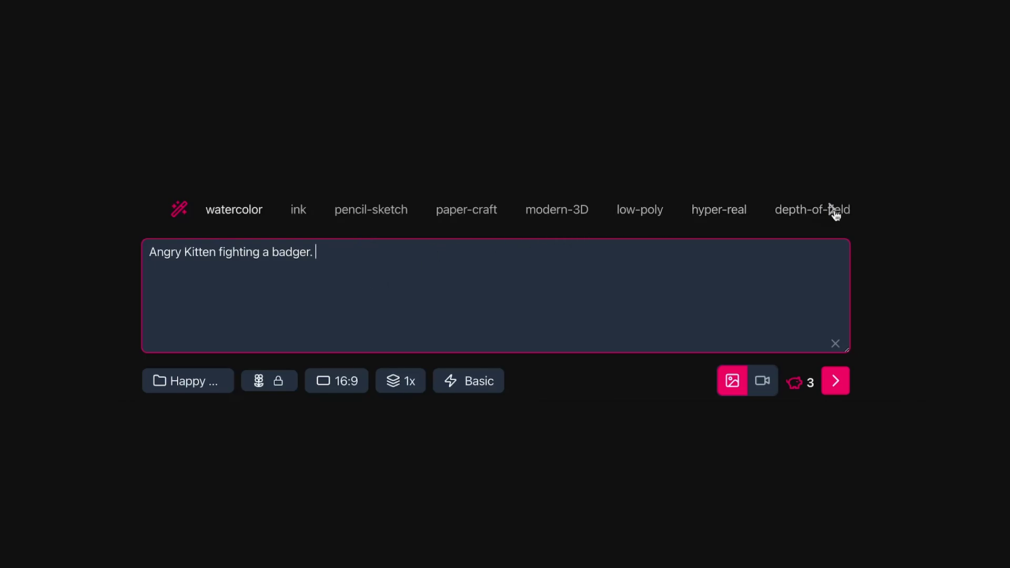
left_click(834, 211)
left_click(833, 210)
left_click(832, 211)
left_click(832, 211)
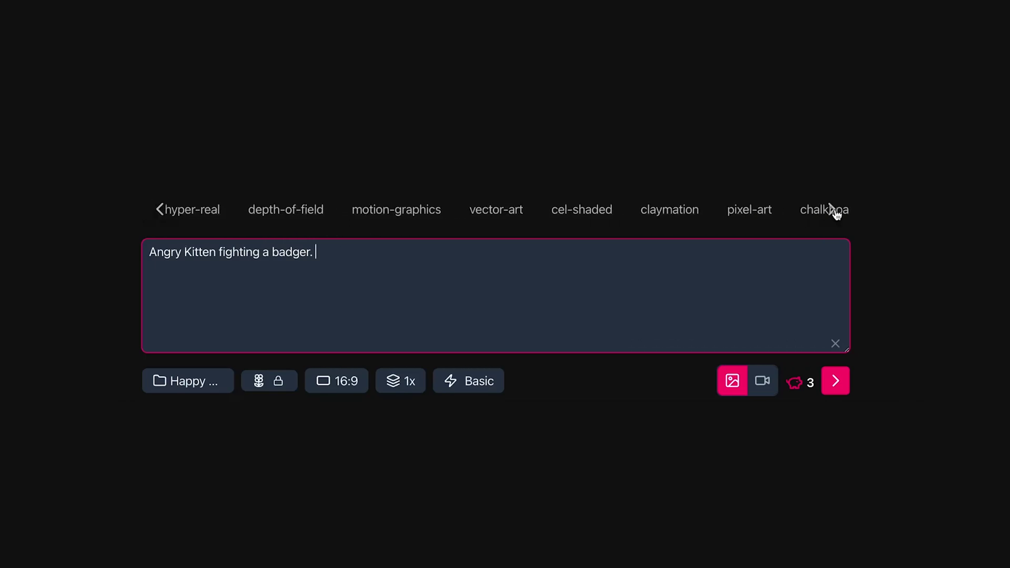
- Append the claymation and graffiti style descriptions and add a period to the prompt
left_click(667, 213)
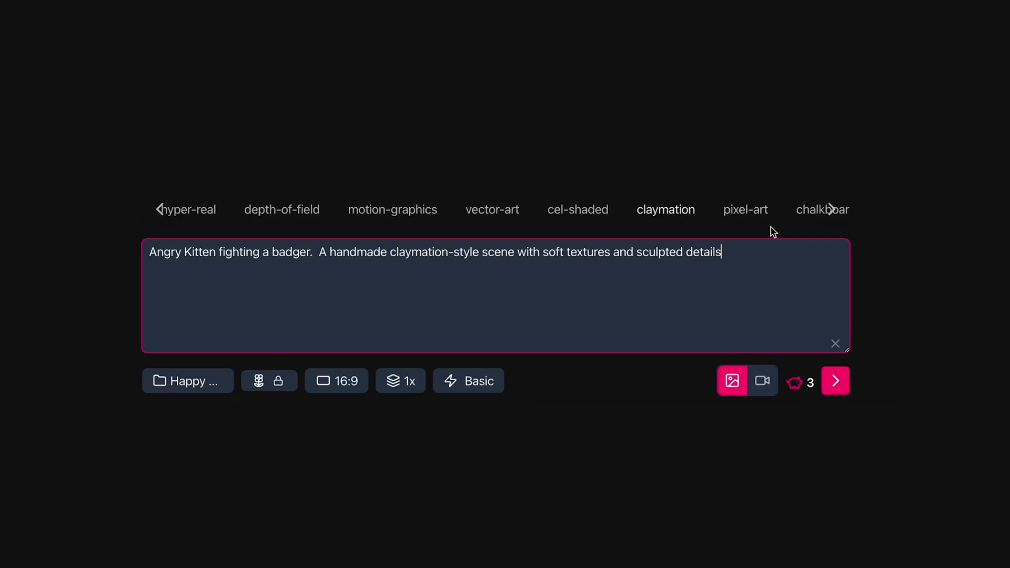
left_click(831, 211)
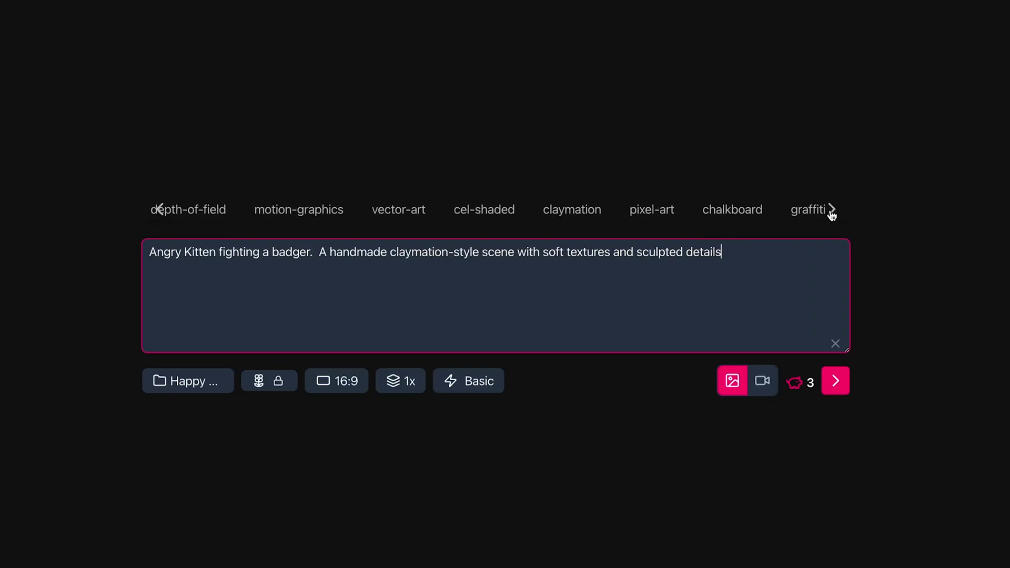
left_click(793, 214)
left_click(717, 254)
type(".")
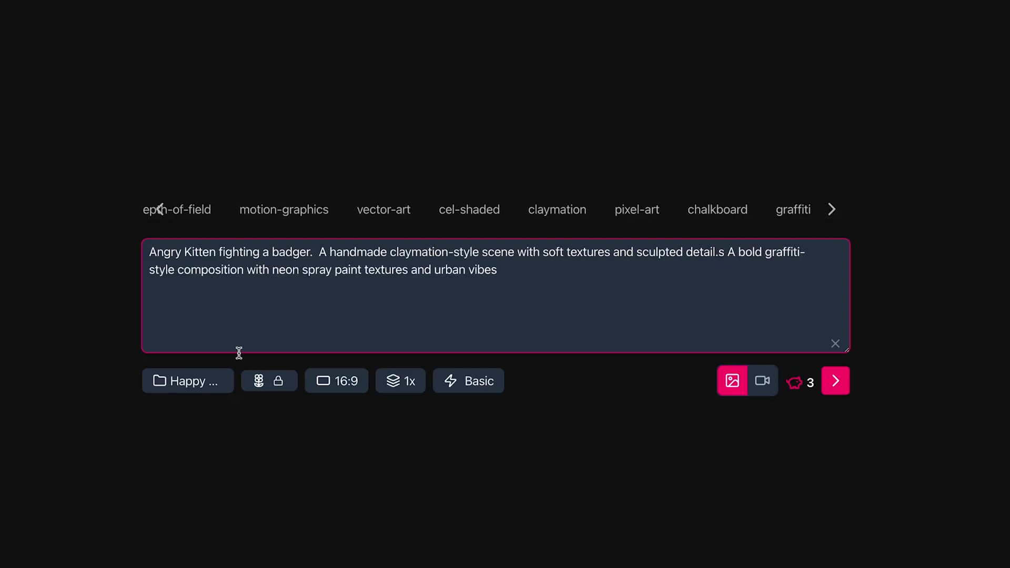
left_click(186, 382)
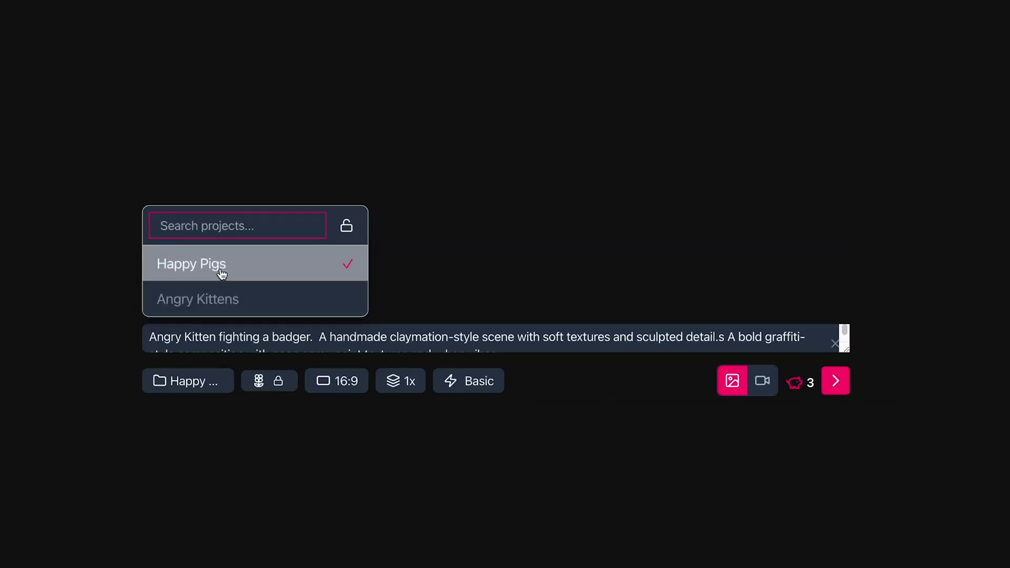
- Make Angry Kittens the destination folder for generations instead of Happy Pigs
left_click(221, 304)
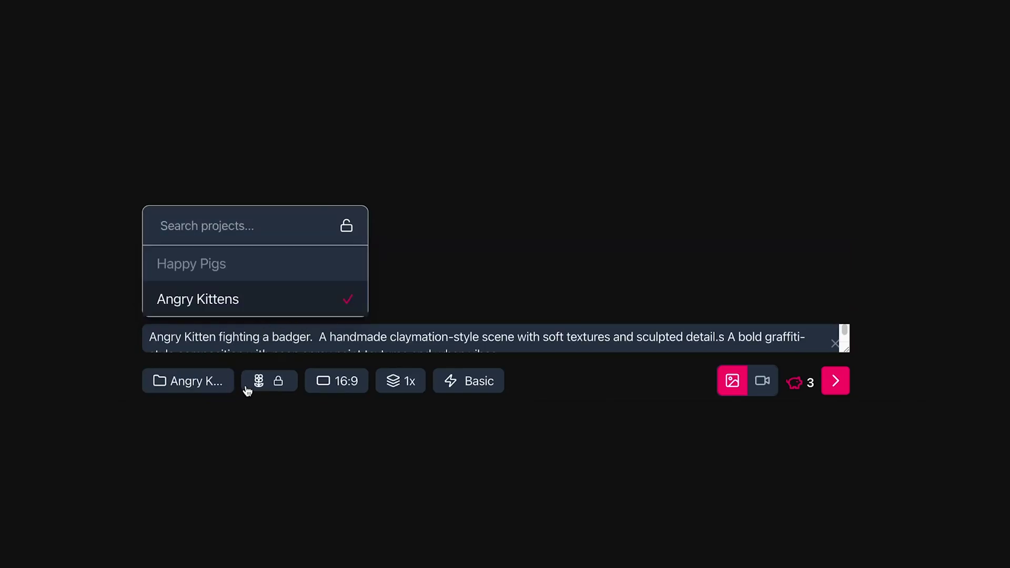
left_click(221, 90)
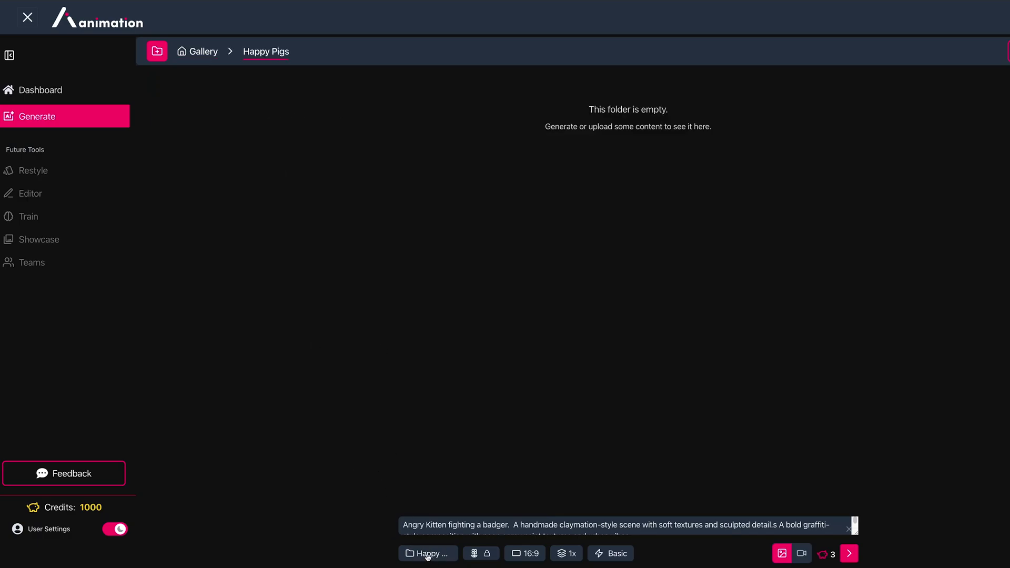
left_click(428, 553)
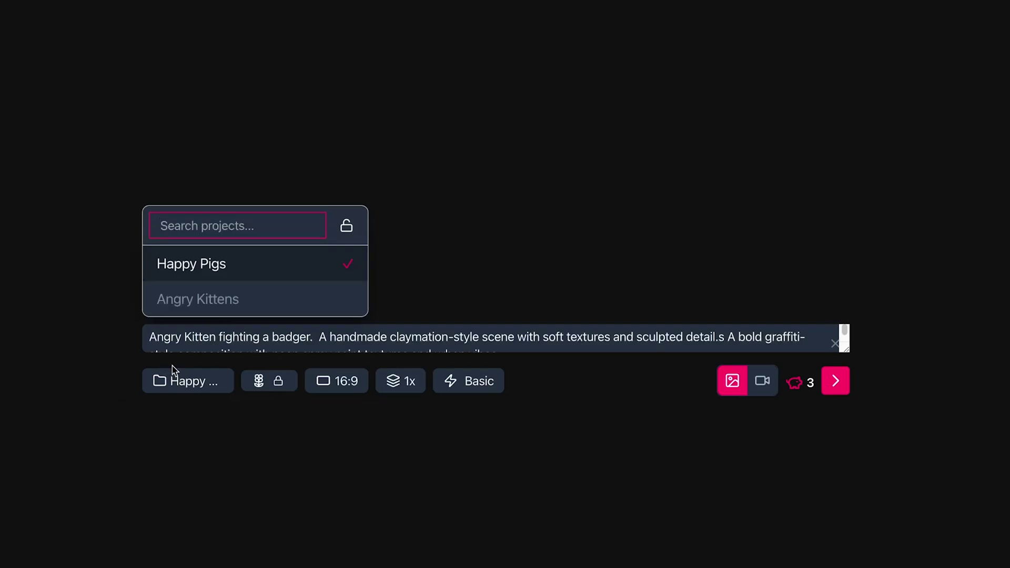
left_click(349, 231)
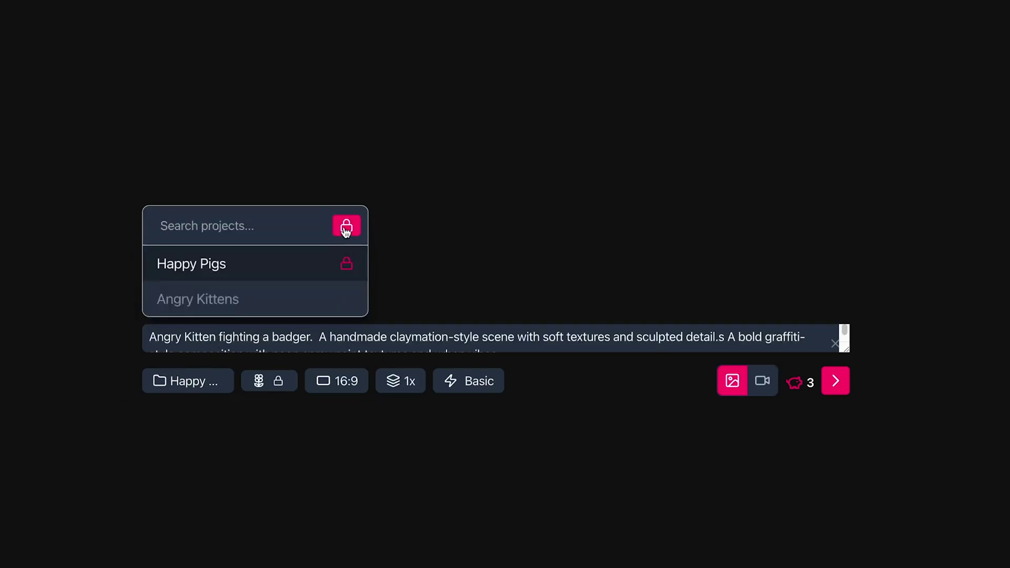
left_click(338, 298)
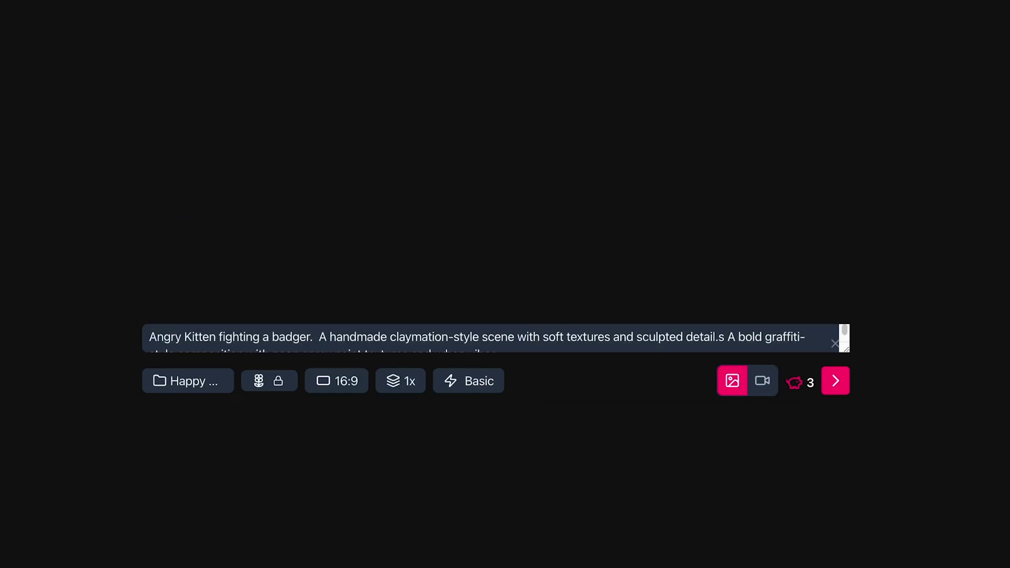
left_click_drag(277, 338, 253, 294)
left_click(263, 383)
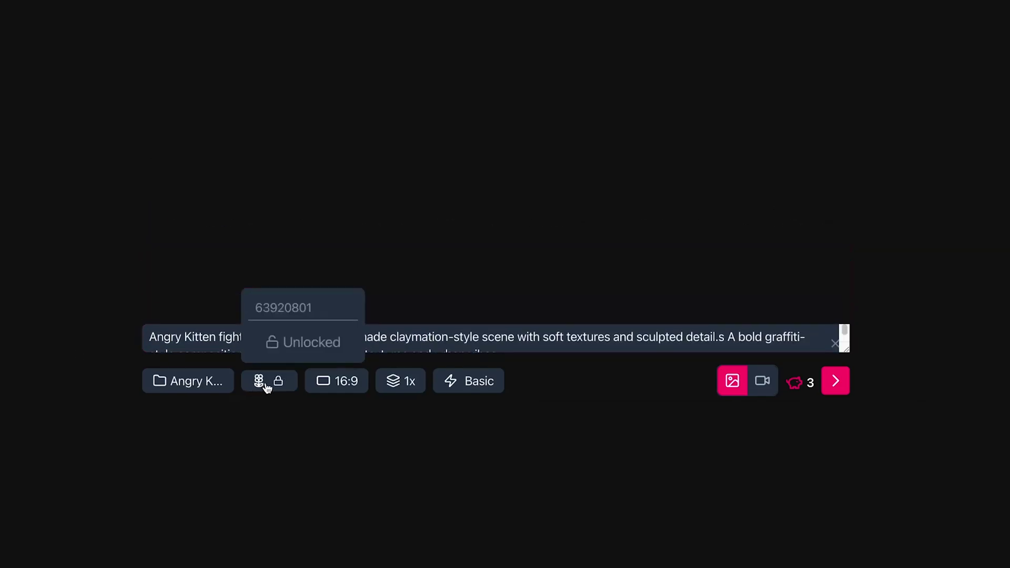
left_click(275, 308)
left_click(335, 307)
left_click(302, 344)
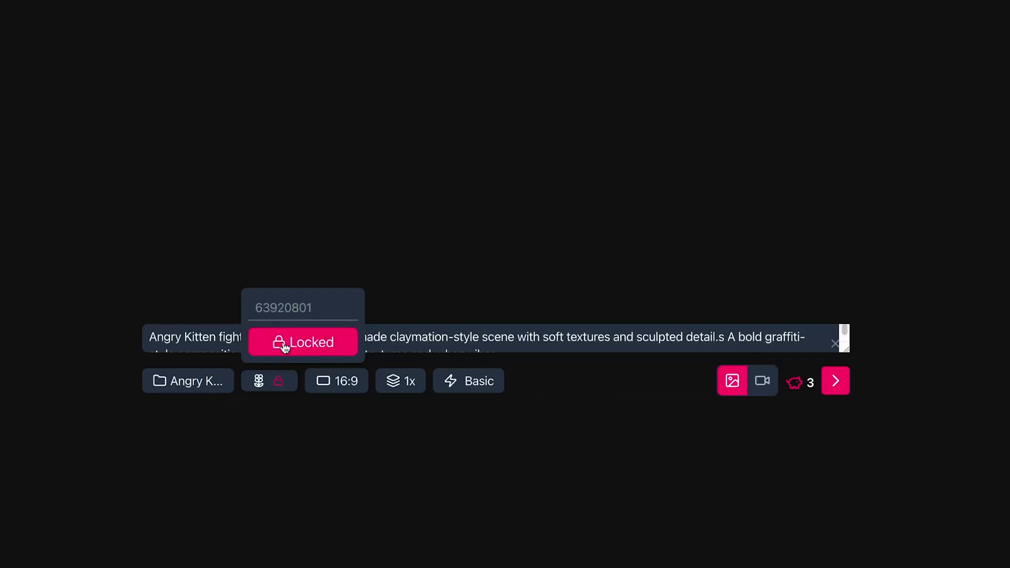
left_click(304, 348)
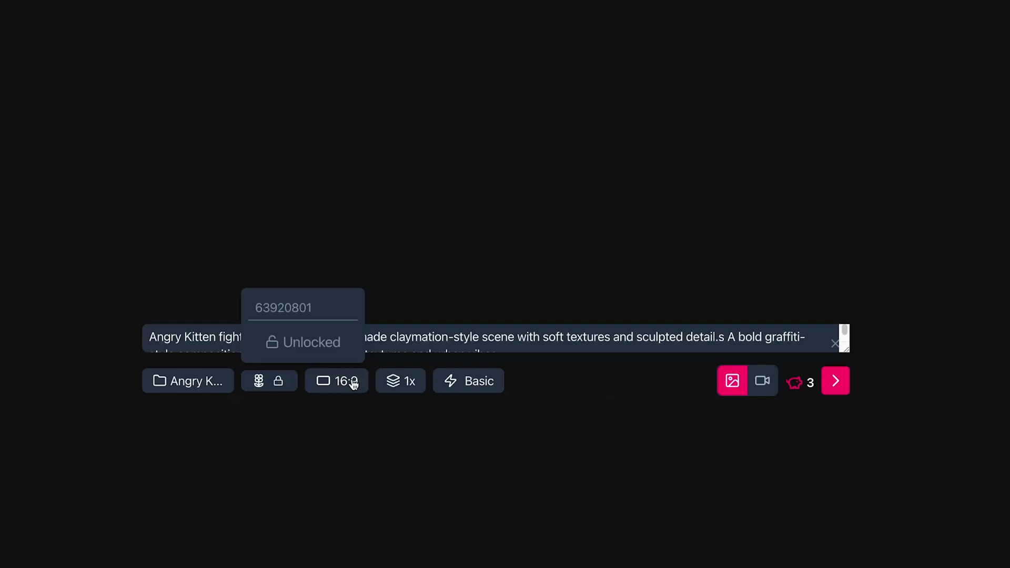
- Review the aspect ratio options and keep one image per run
left_click(353, 382)
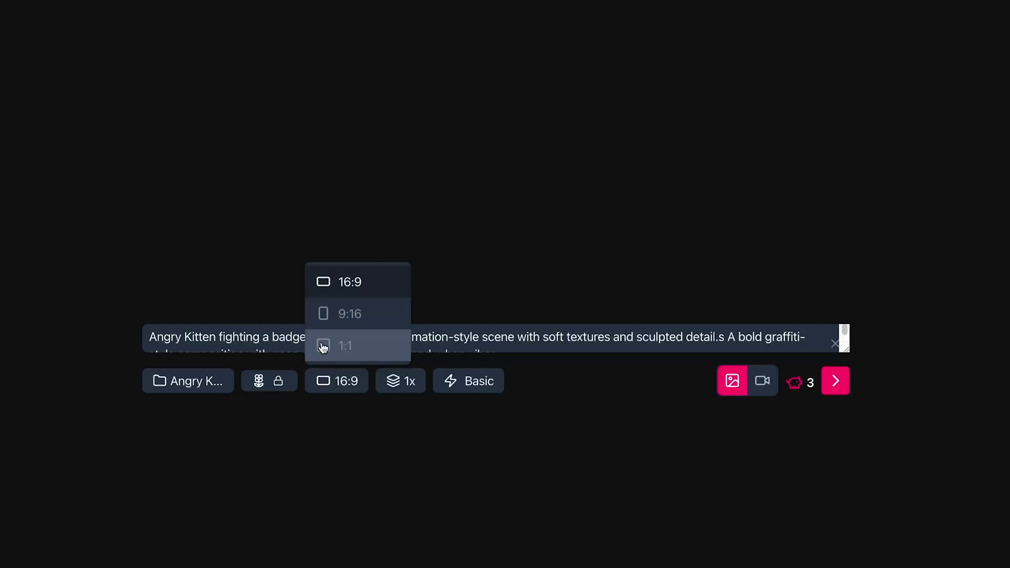
left_click(398, 380)
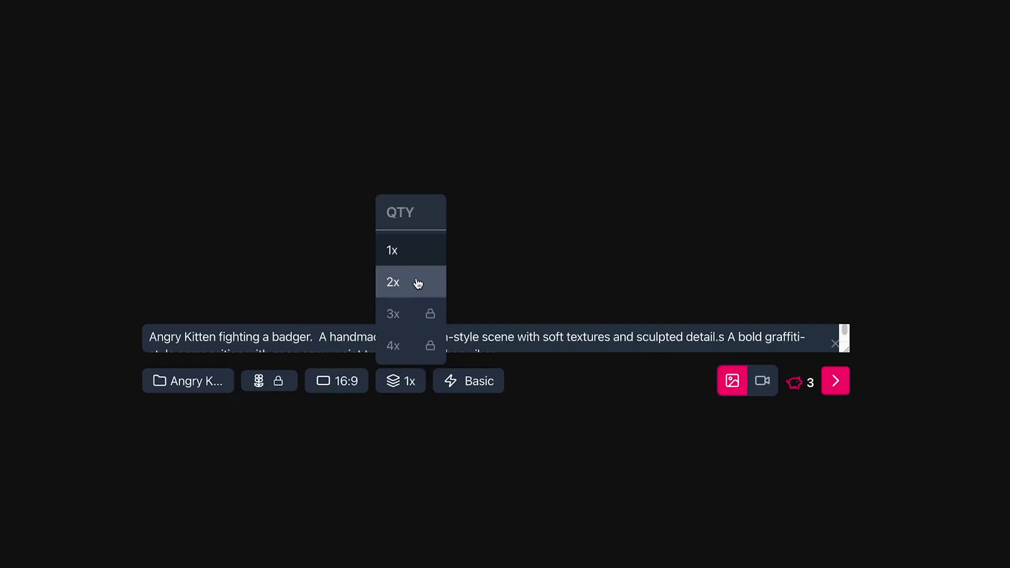
left_click(403, 259)
- Try the Delux, Delux Pro and Best For Text models, settling on Delux
left_click(468, 383)
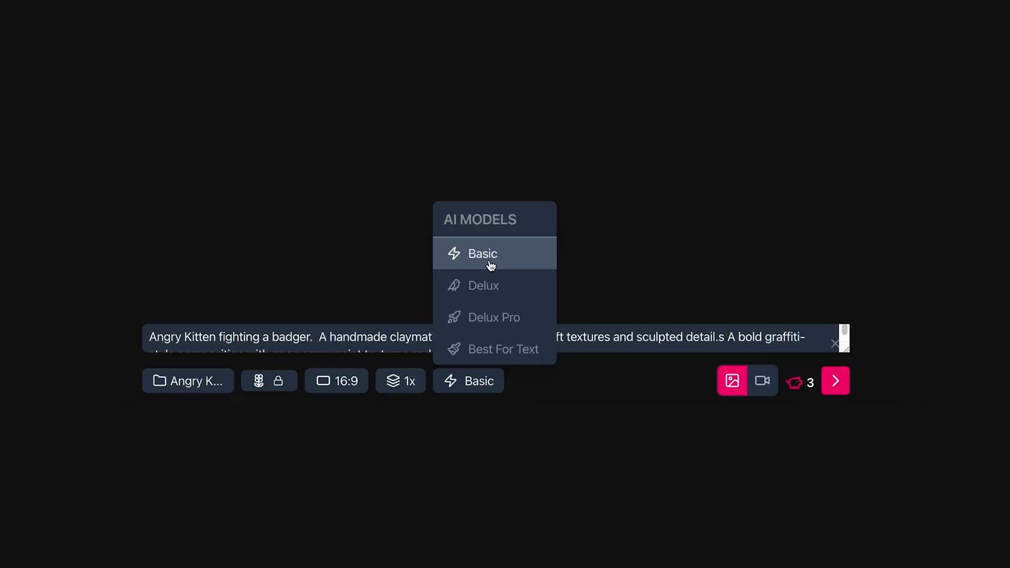
left_click(519, 290)
left_click(459, 383)
left_click(479, 317)
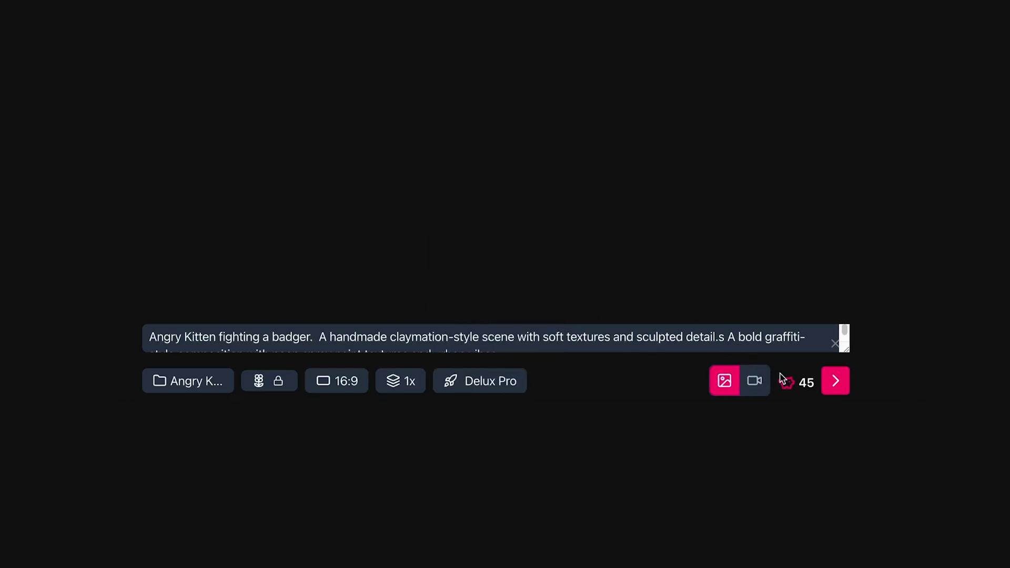
left_click(489, 381)
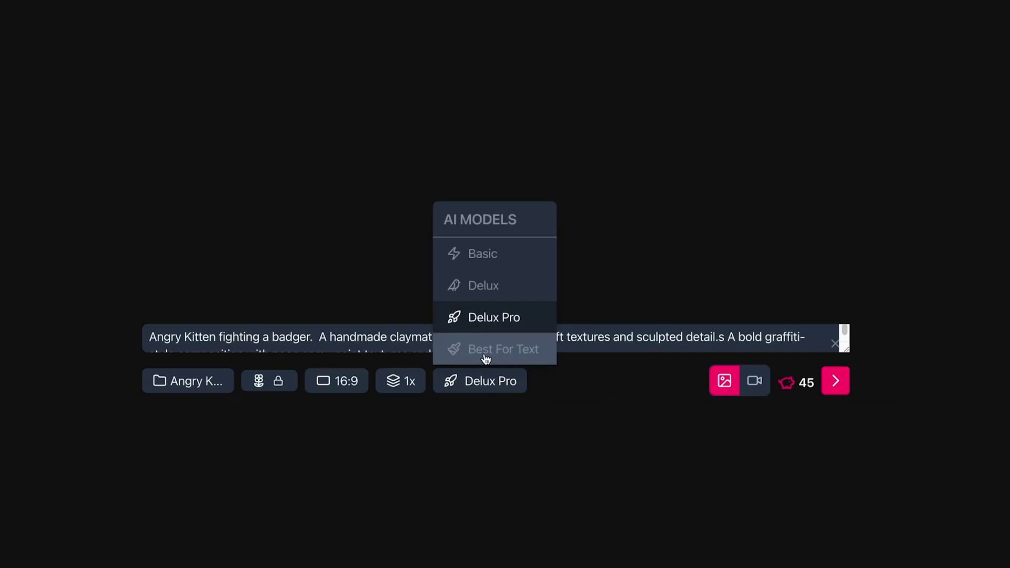
left_click(487, 359)
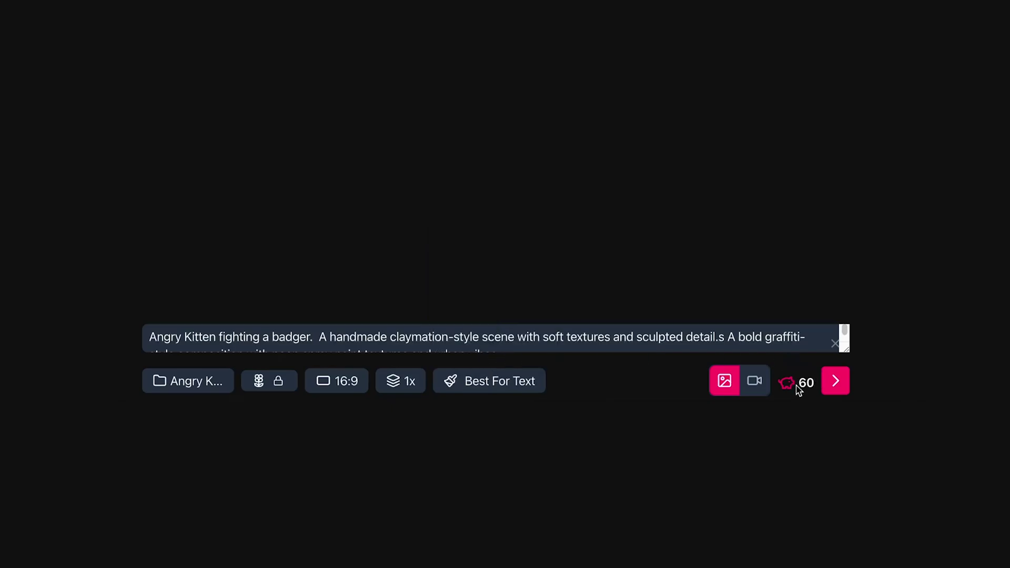
left_click(491, 381)
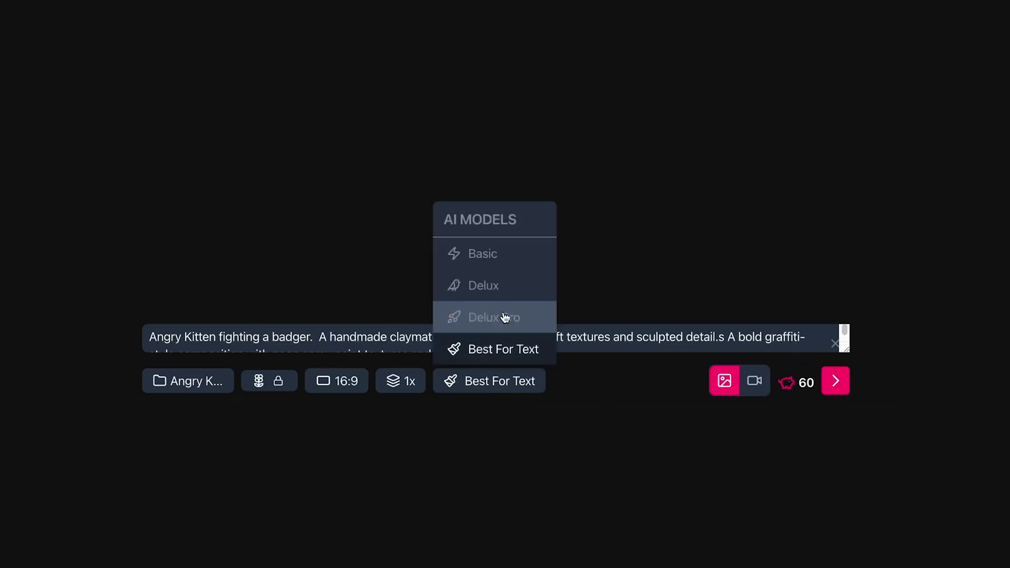
left_click(484, 293)
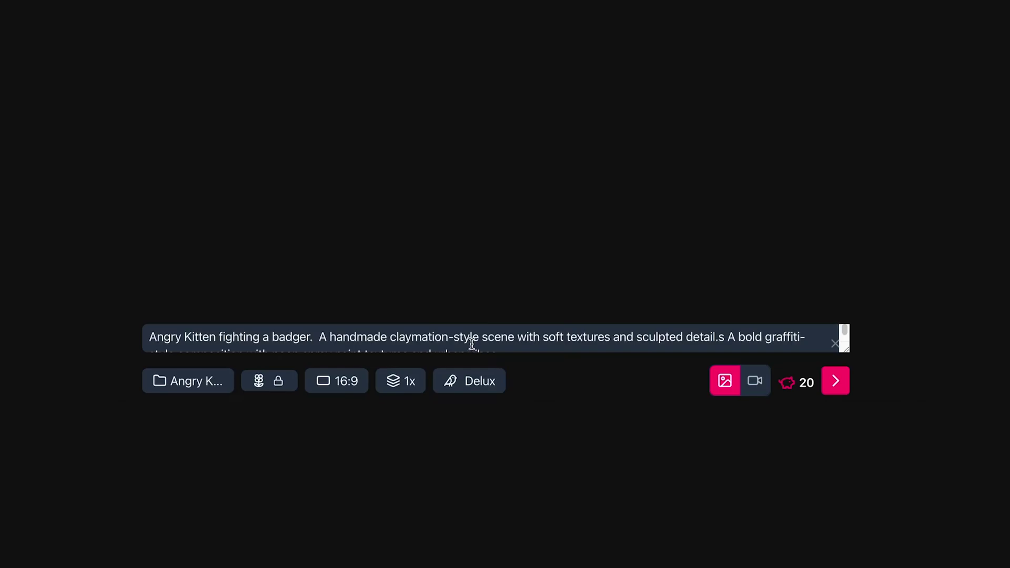
left_click(754, 381)
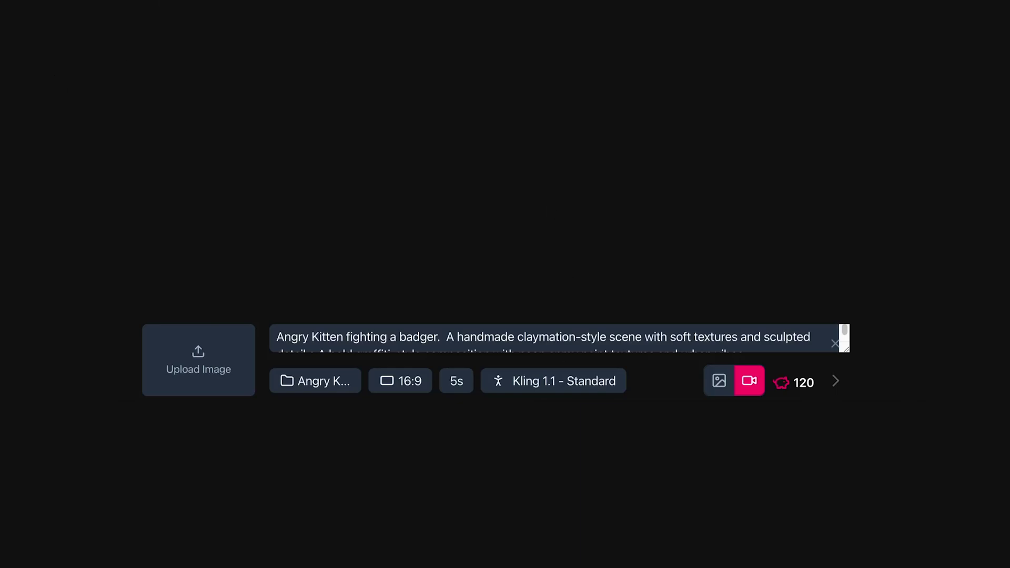
- Return to image mode and generate the claymation kitten-vs-badger image
left_click(722, 383)
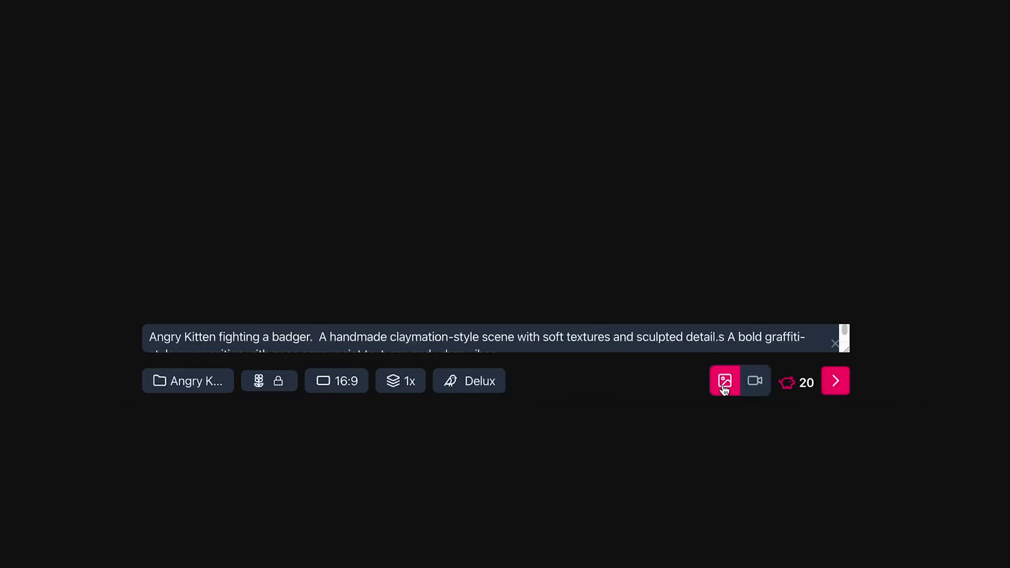
left_click(836, 383)
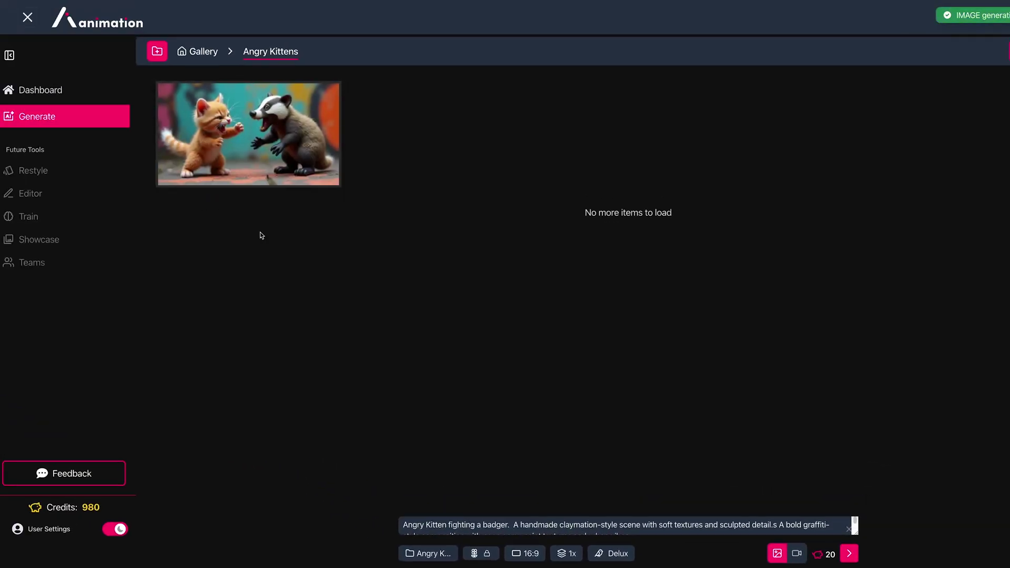
left_click(243, 140)
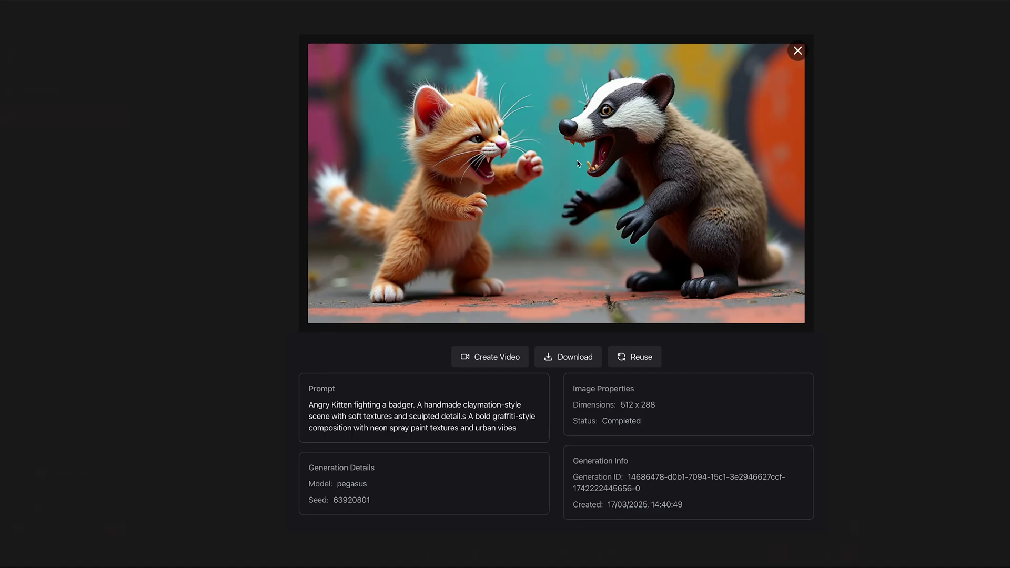
- Set quantity to 2x and generate two portrait 9:16 images
left_click(797, 51)
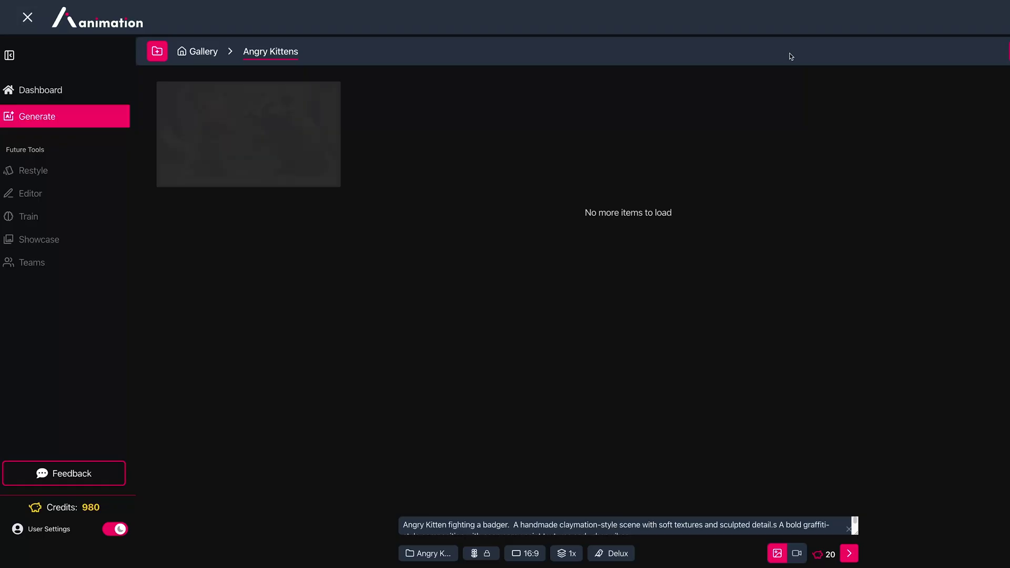
left_click(566, 553)
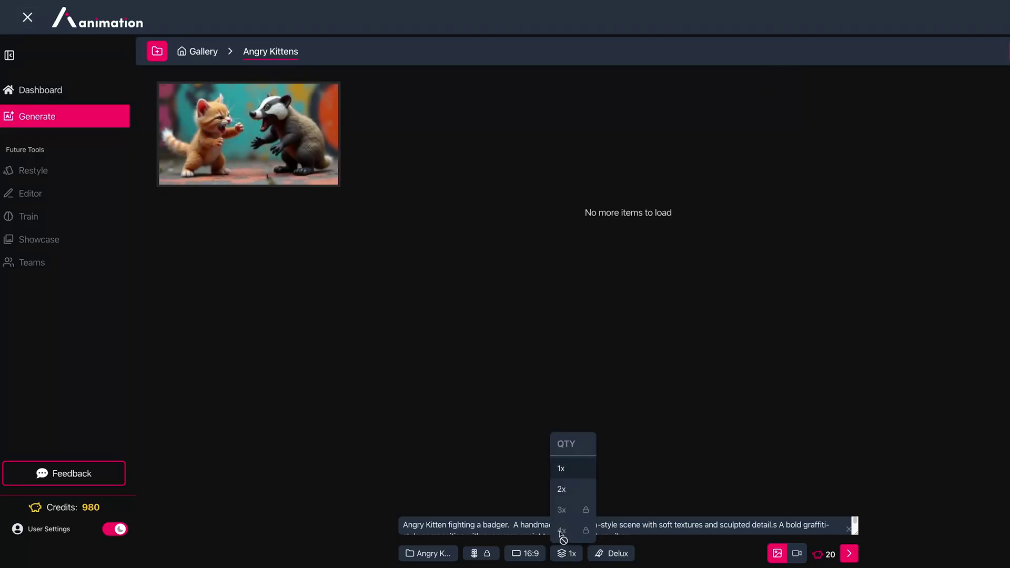
left_click(569, 495)
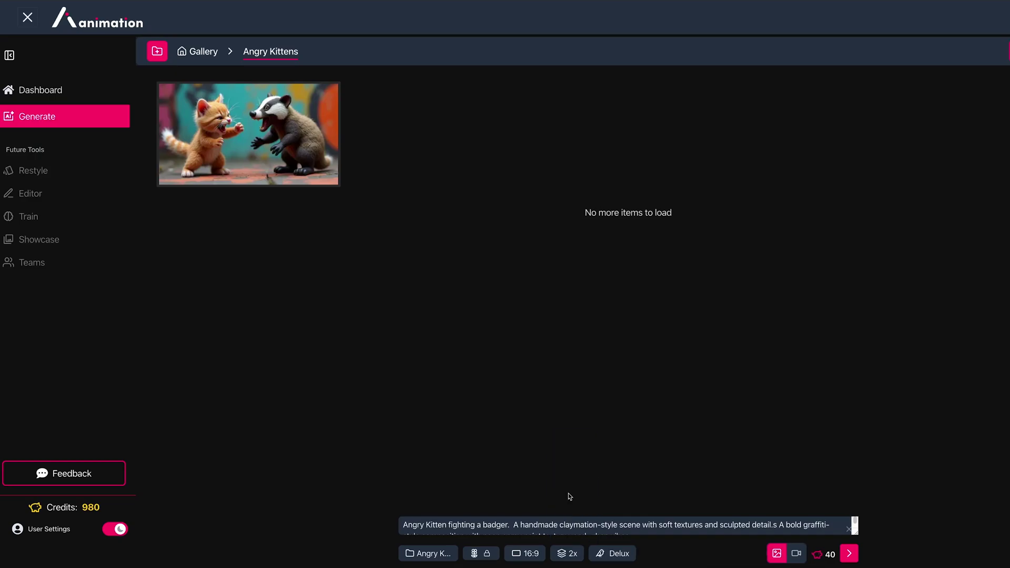
left_click(532, 553)
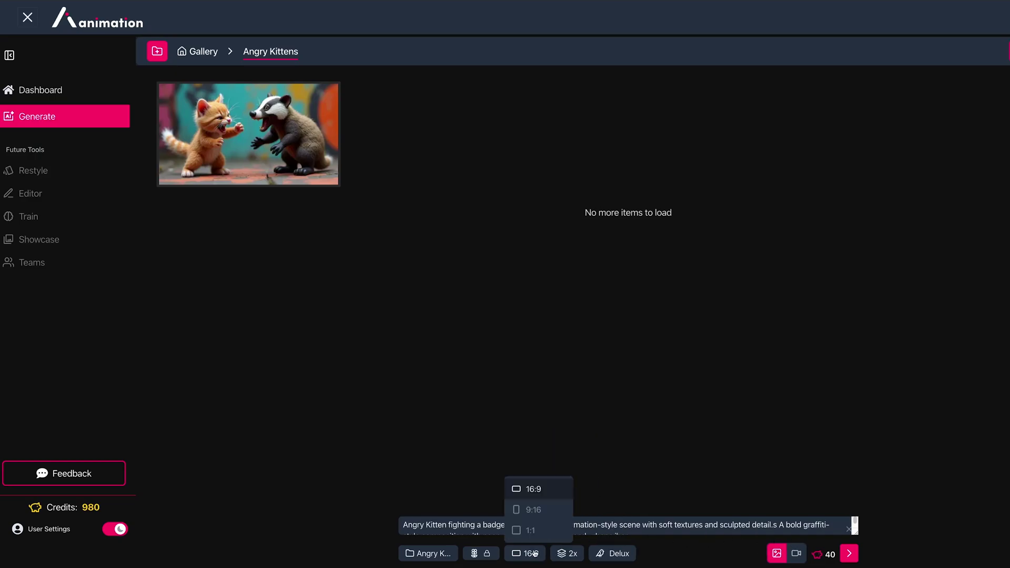
left_click(535, 513)
left_click(850, 555)
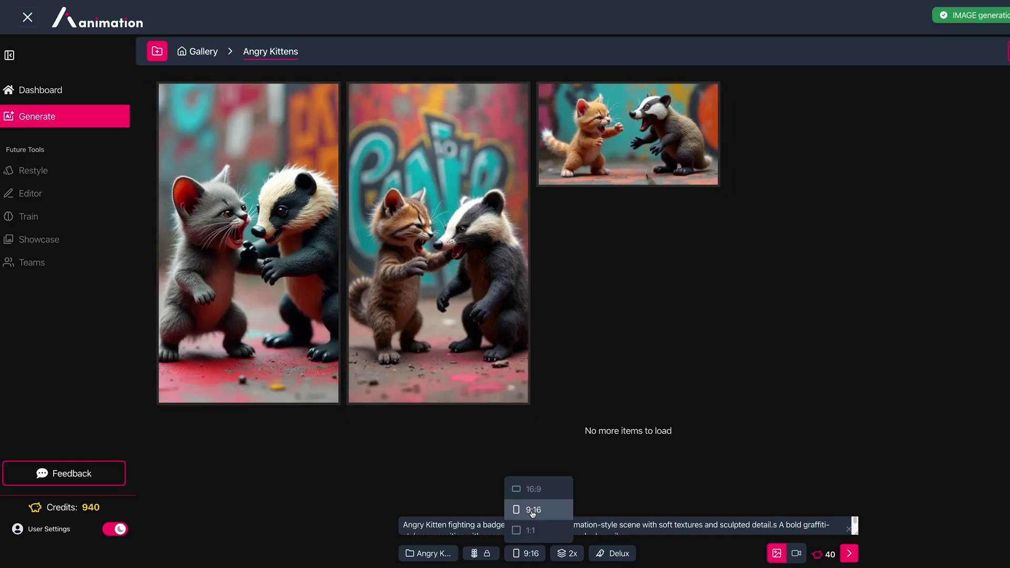
- Switch to square 1:1 and generate two more images
left_click(529, 531)
left_click(849, 554)
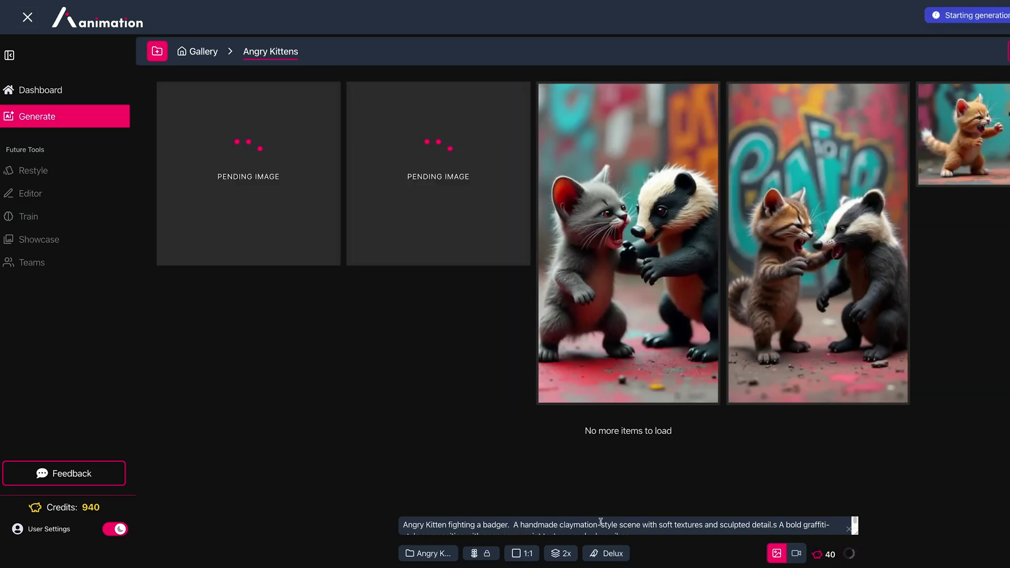
mouse_move(962, 155)
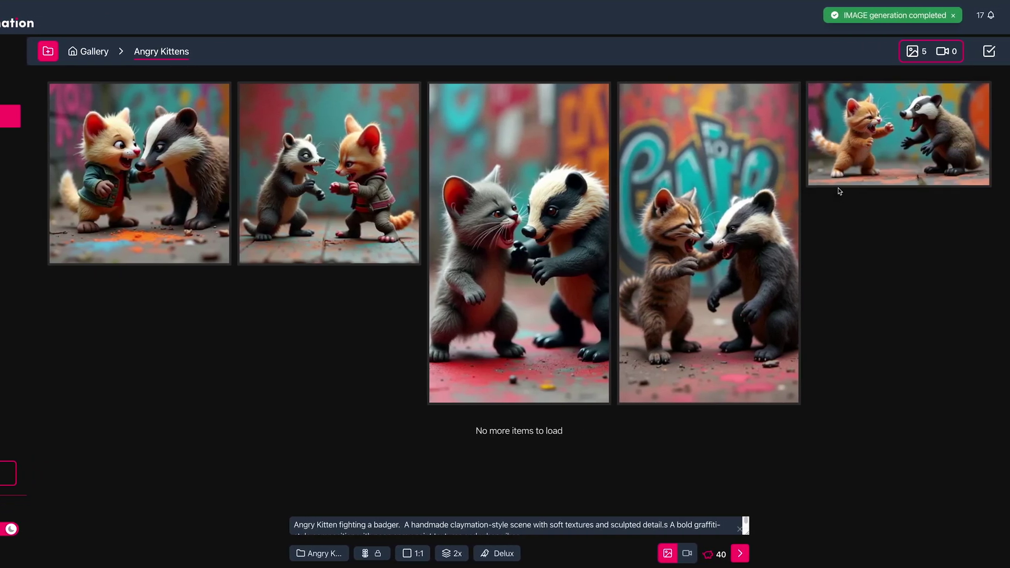
left_click(583, 520)
- Overwrite the prompt text, then reuse the fifth image's prompt and view it in the editor
type("jhjhjhjhj")
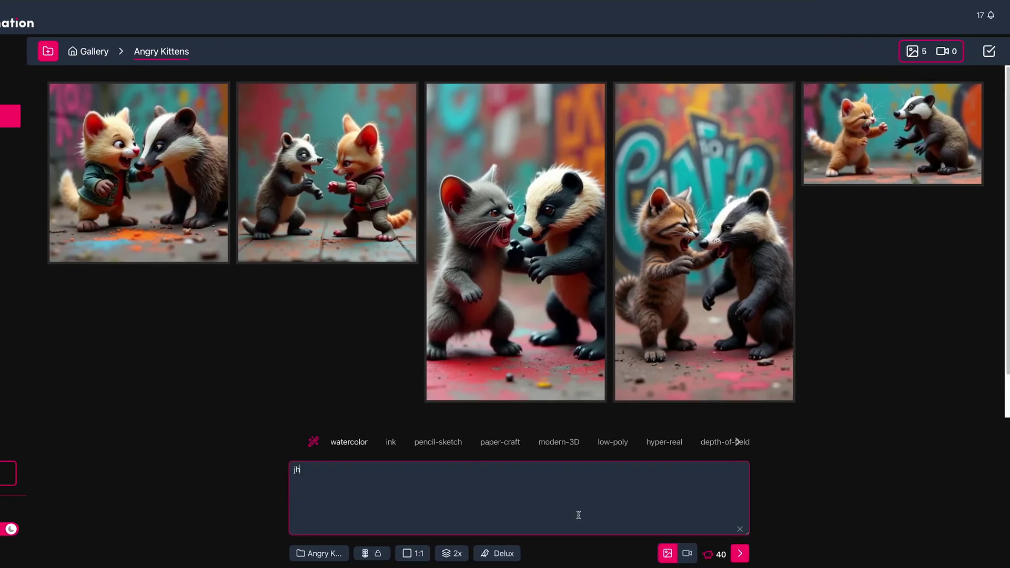
mouse_move(841, 148)
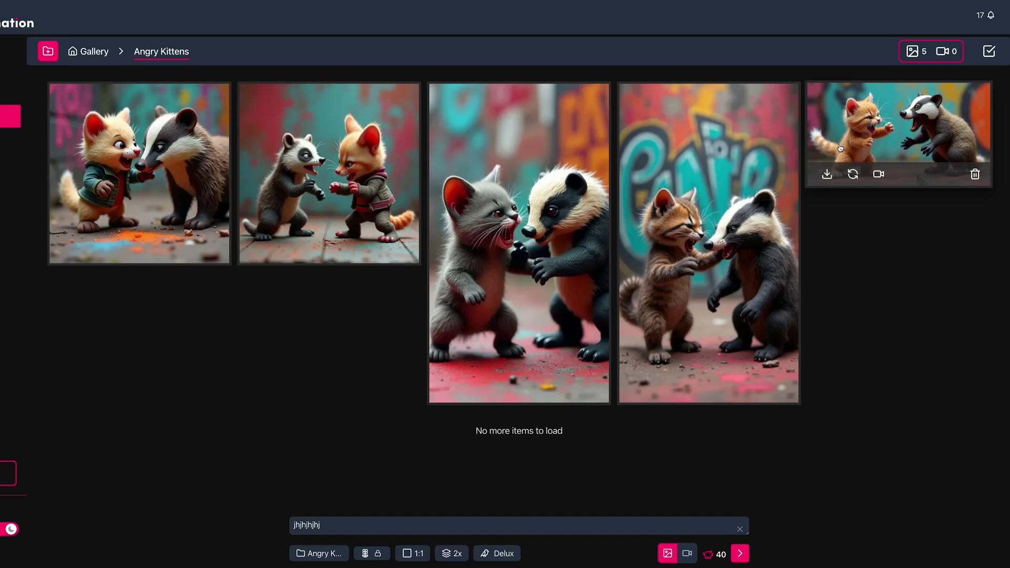
left_click(854, 177)
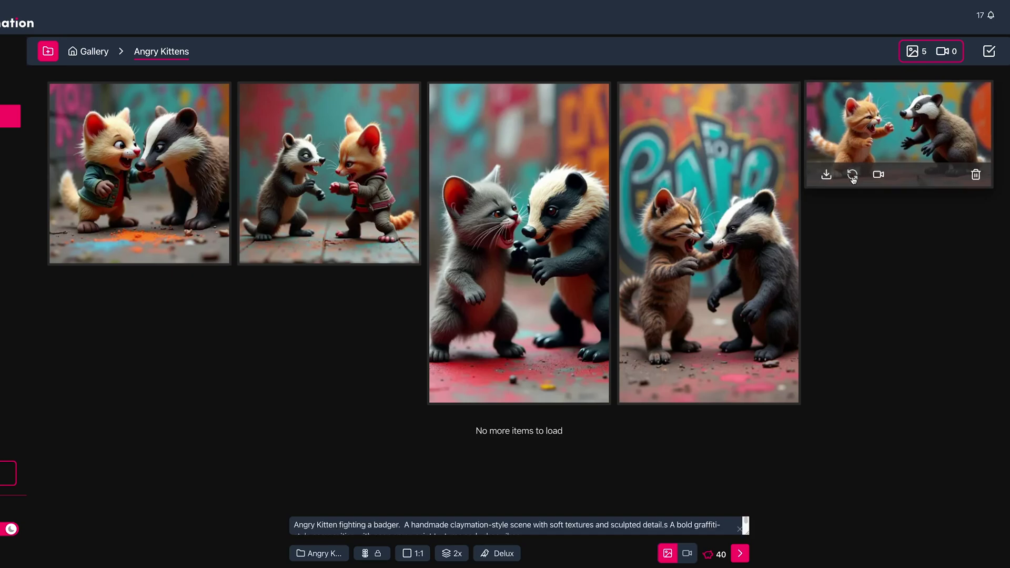
left_click(488, 526)
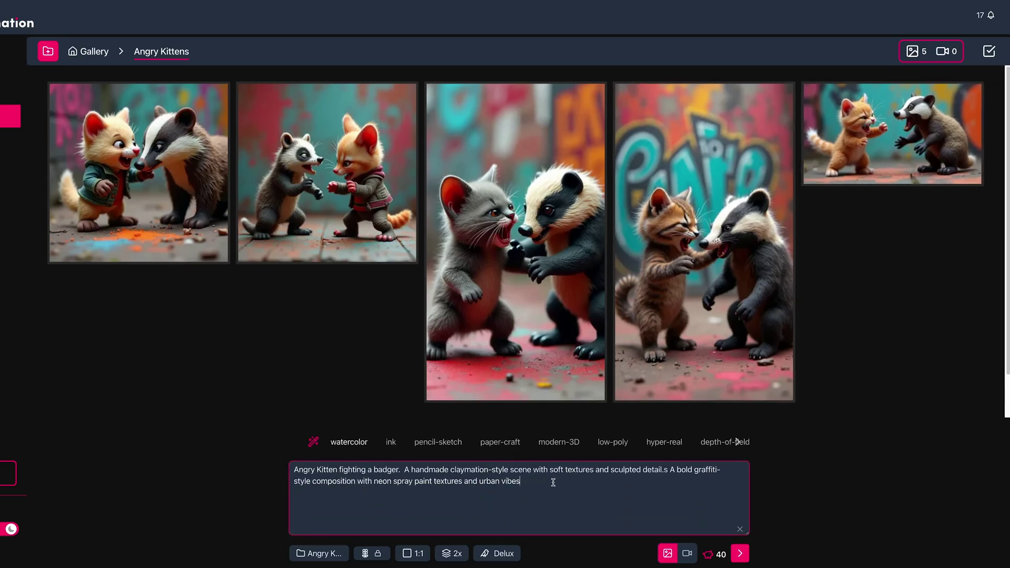
left_click(896, 232)
- Delete the second image from the Angry Kittens folder
mouse_move(883, 163)
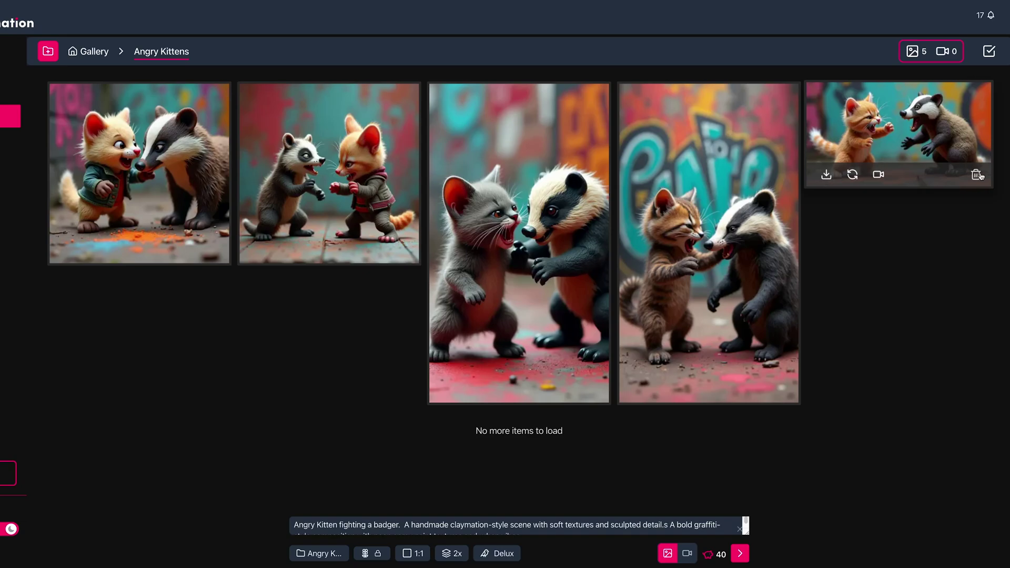
mouse_move(368, 238)
left_click(407, 256)
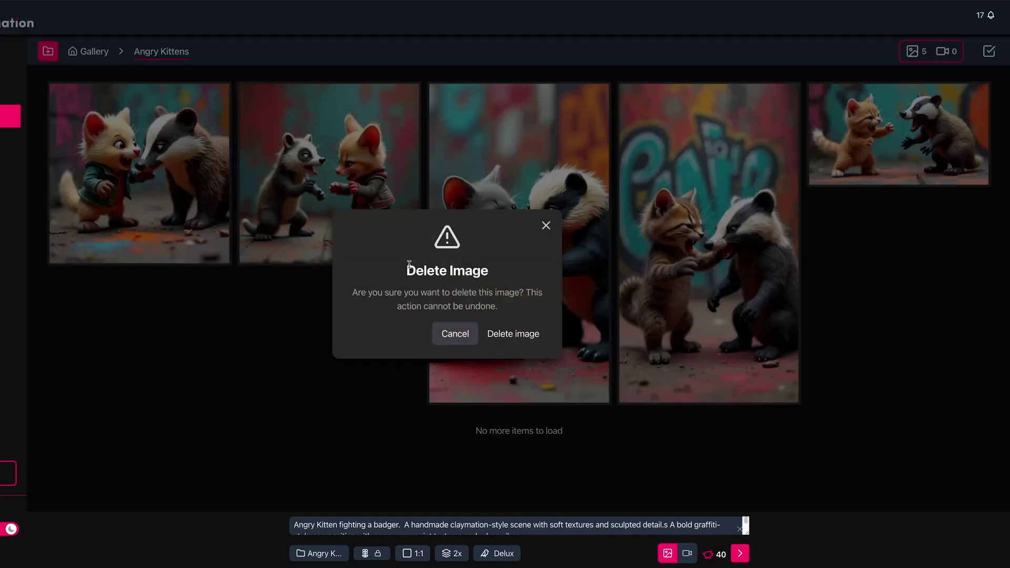
left_click(513, 336)
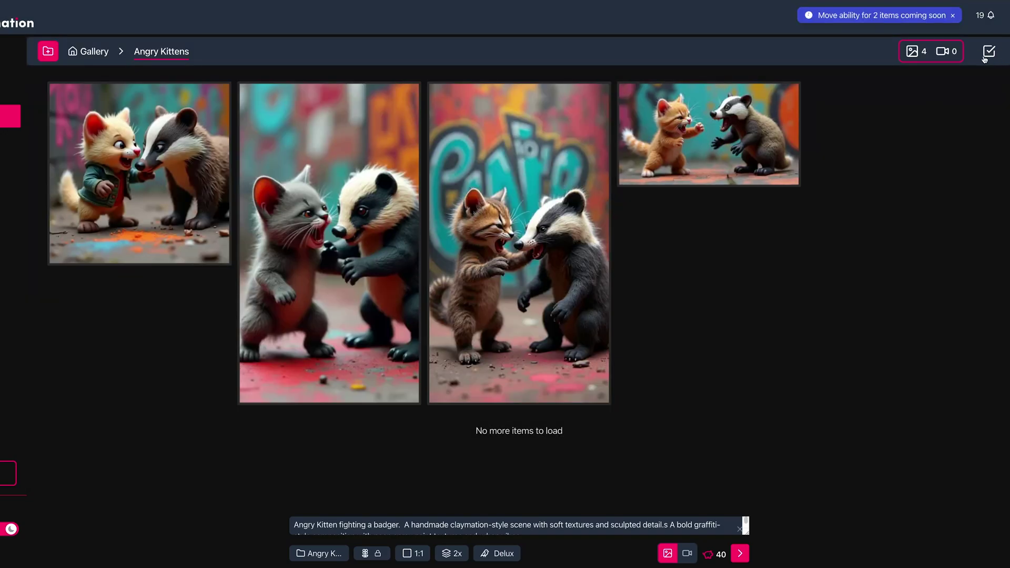
- Multi-select and delete the first two images, then use the wide image as the video source
left_click(989, 52)
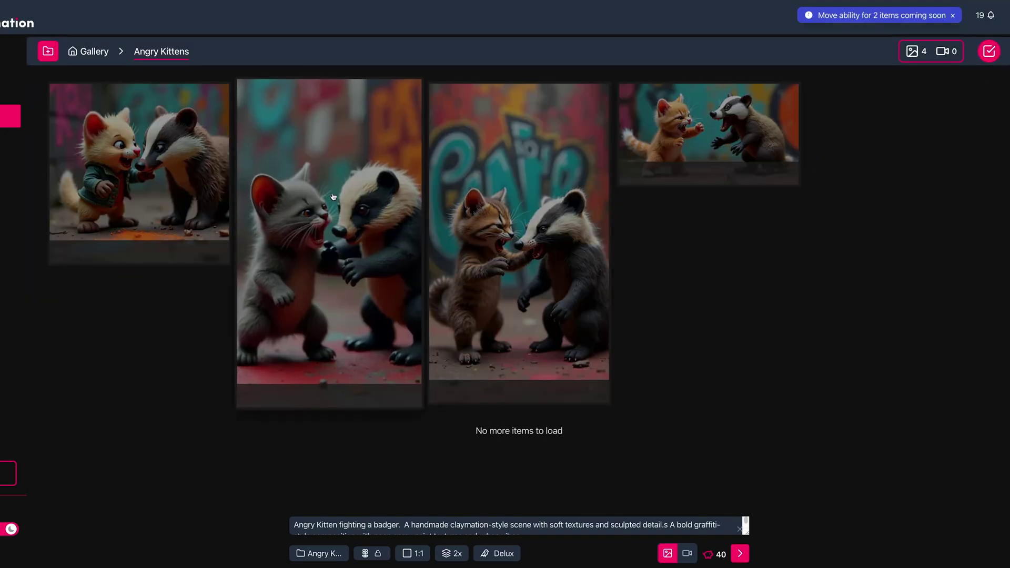
left_click(326, 242)
left_click(171, 185)
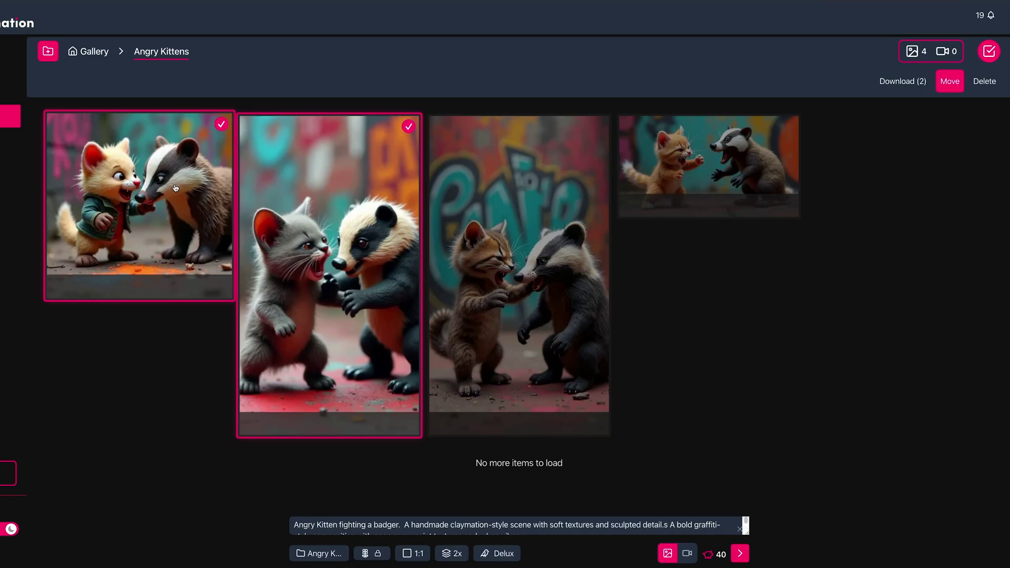
left_click(993, 83)
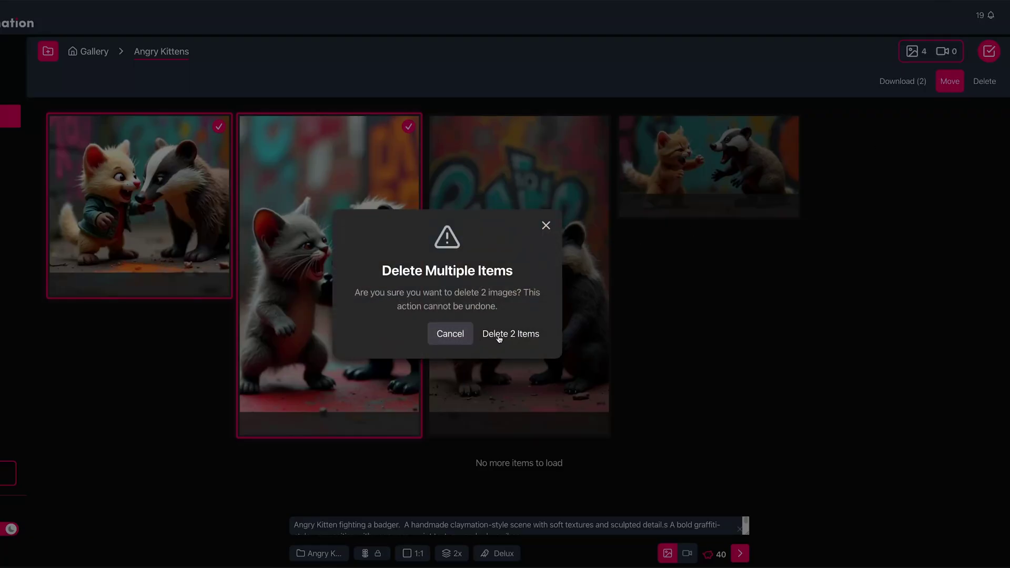
left_click(501, 337)
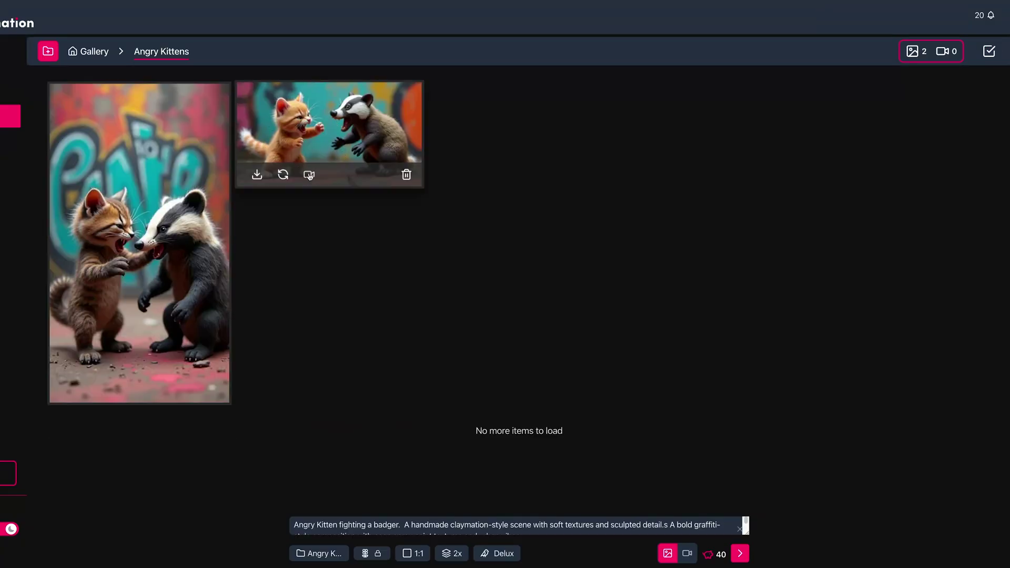
left_click(309, 176)
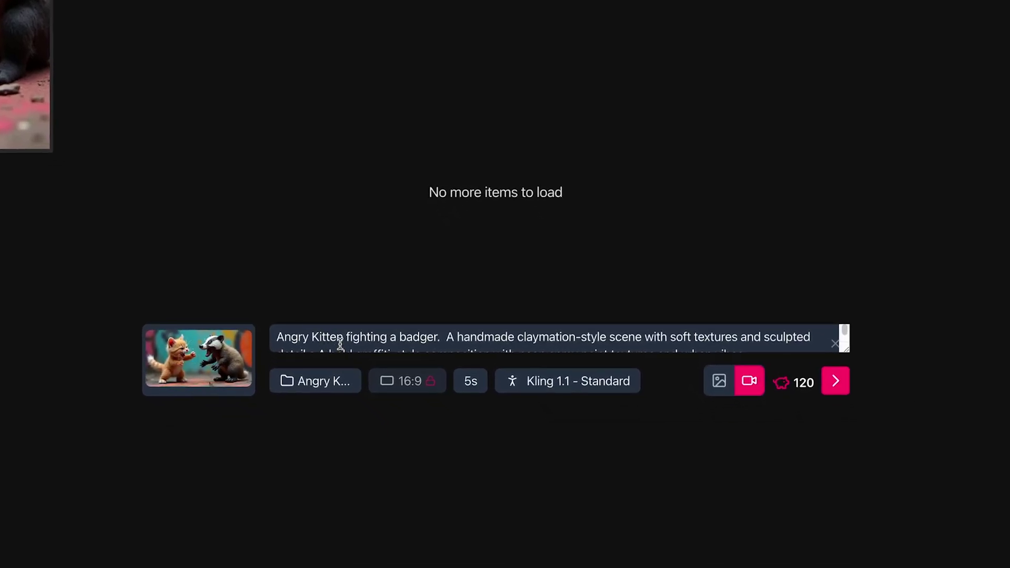
- Append a dolly-out camera move to the video prompt: "pulls away from the scene, expanding the view."
left_click(341, 345)
left_click(757, 270)
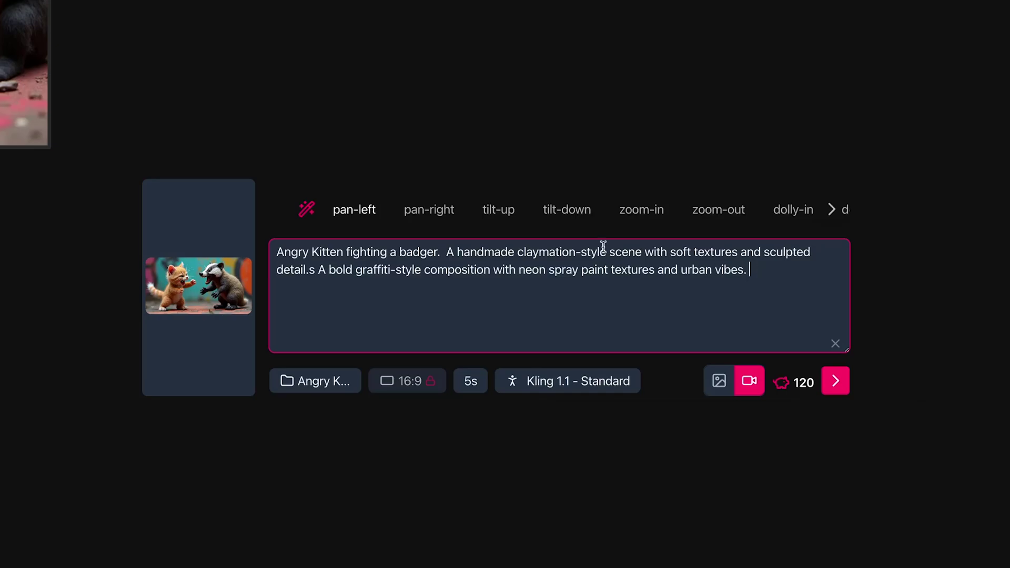
left_click(832, 210)
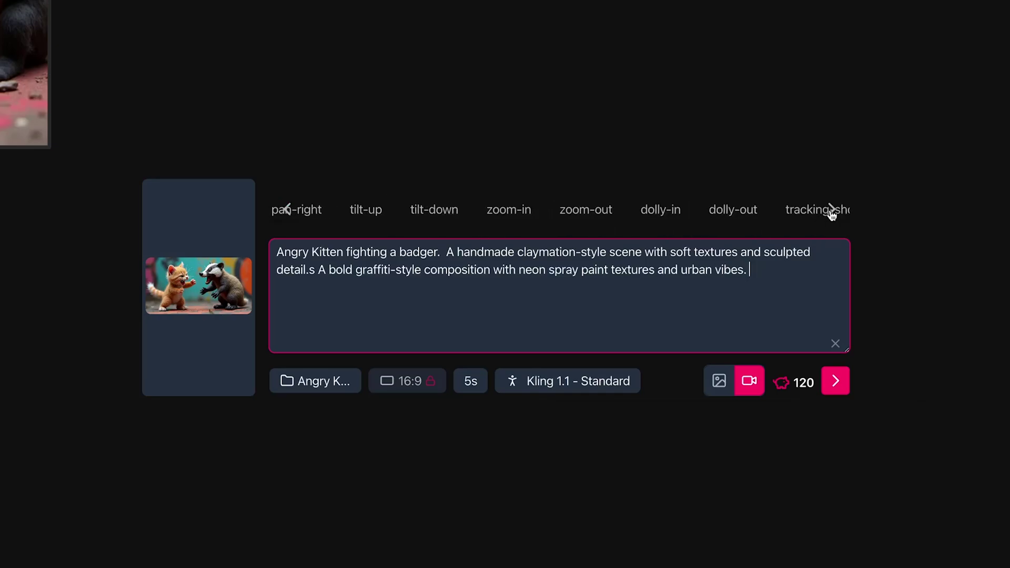
left_click(728, 218)
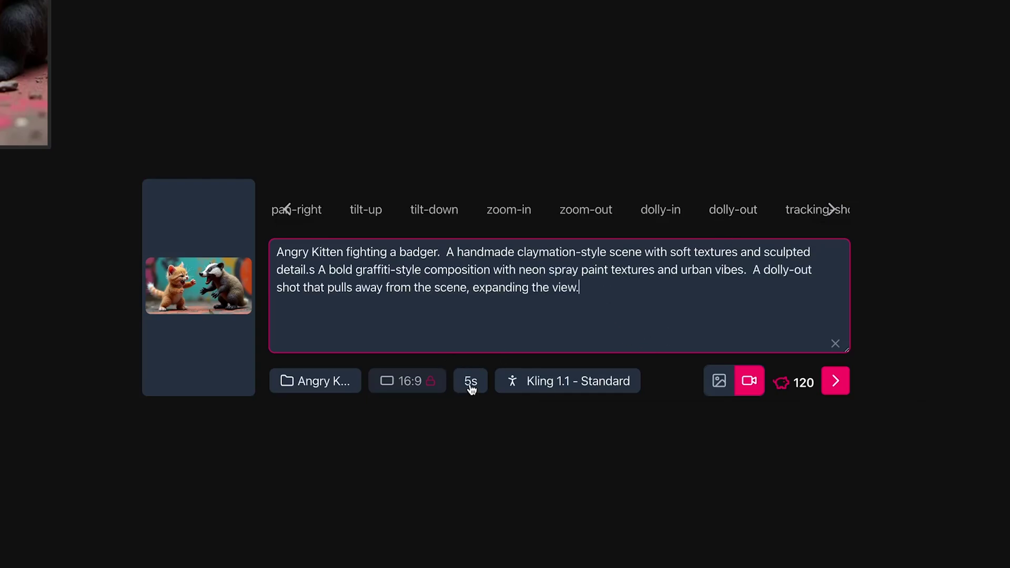
left_click(405, 390)
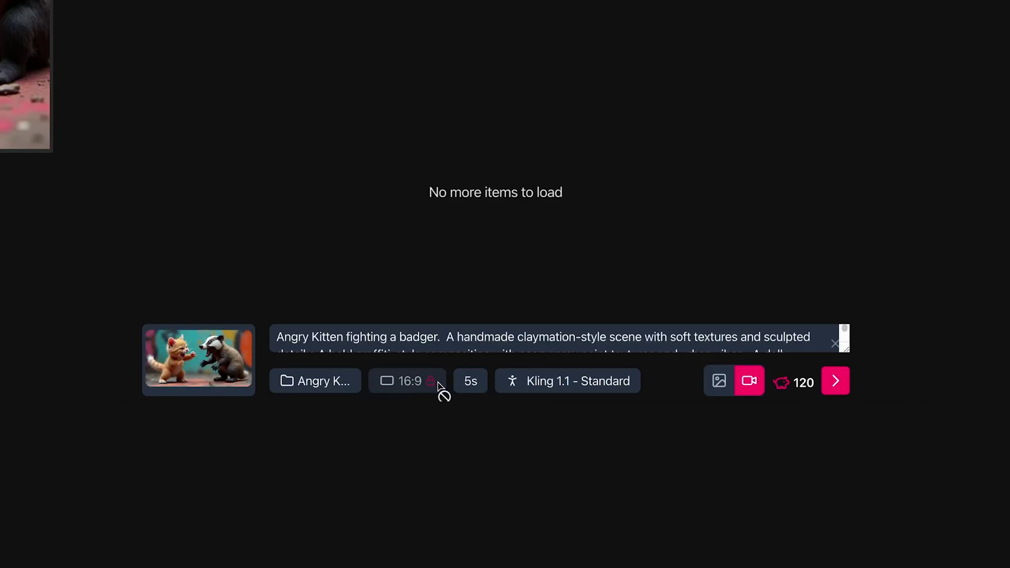
- After trying Google Veo 2, settle on Kling 1.6 Pro - Slow/Good (400 credits) and generate the clip
left_click(554, 386)
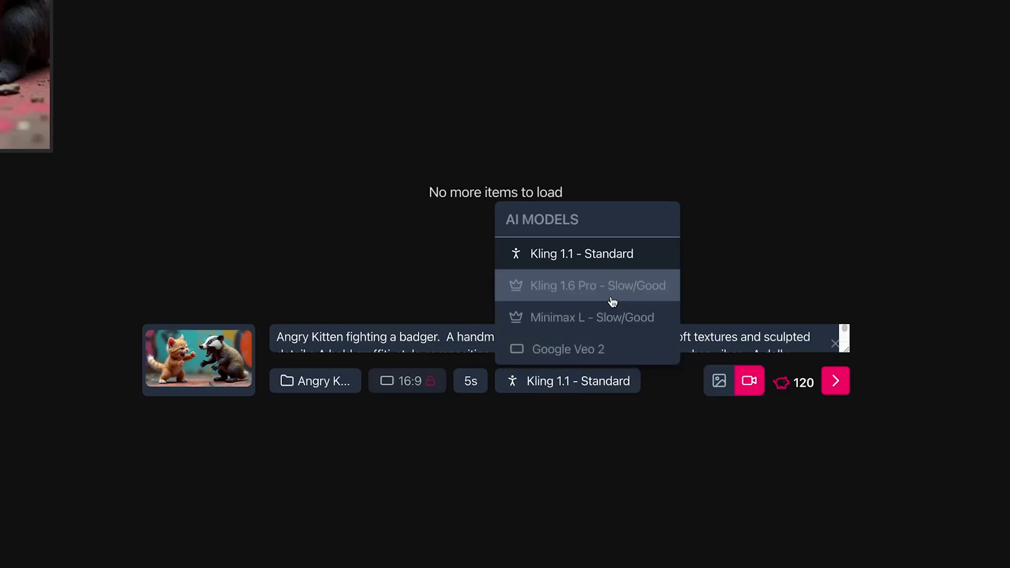
left_click(574, 297)
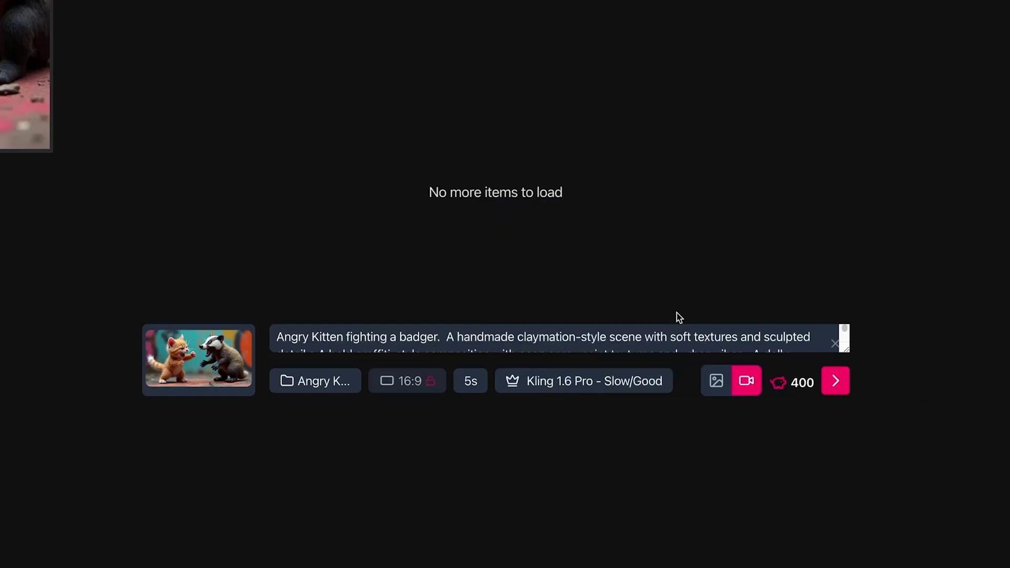
left_click(600, 386)
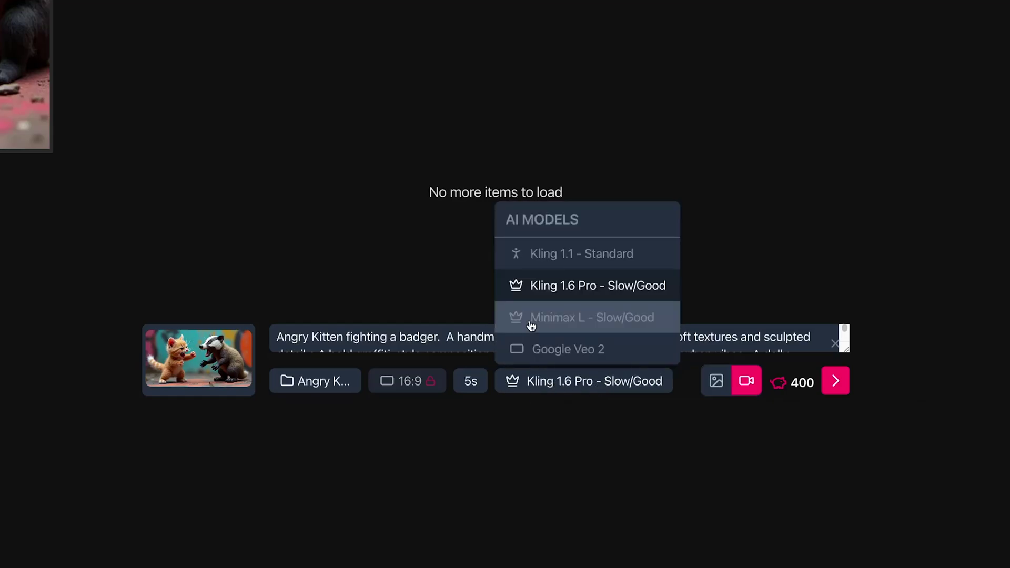
left_click(584, 359)
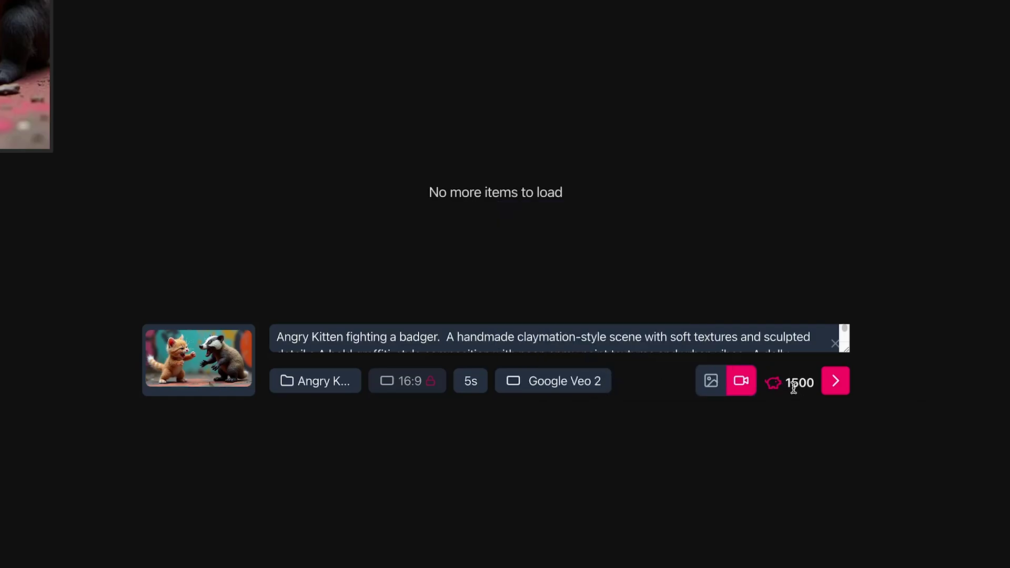
left_click(579, 390)
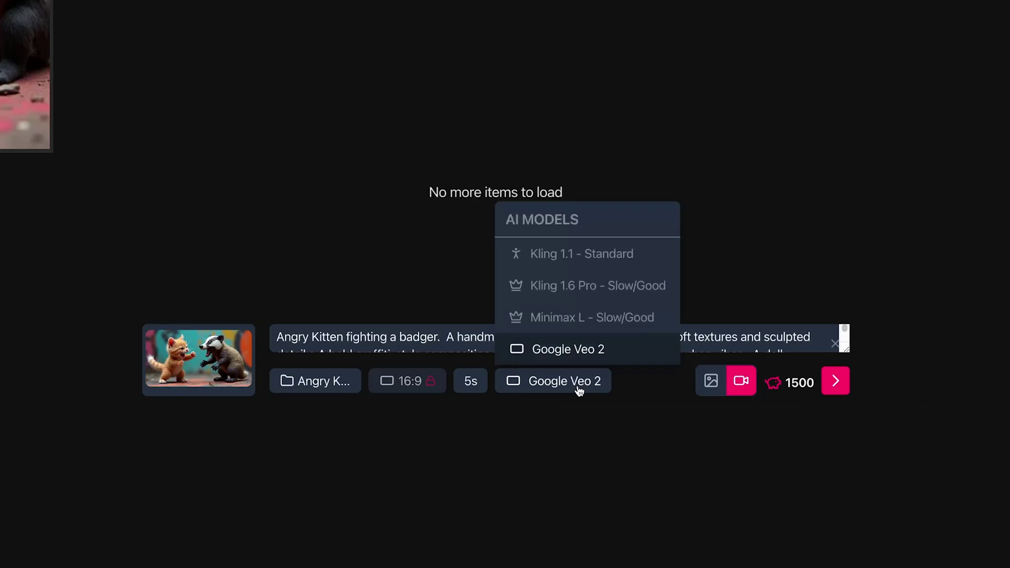
left_click(560, 300)
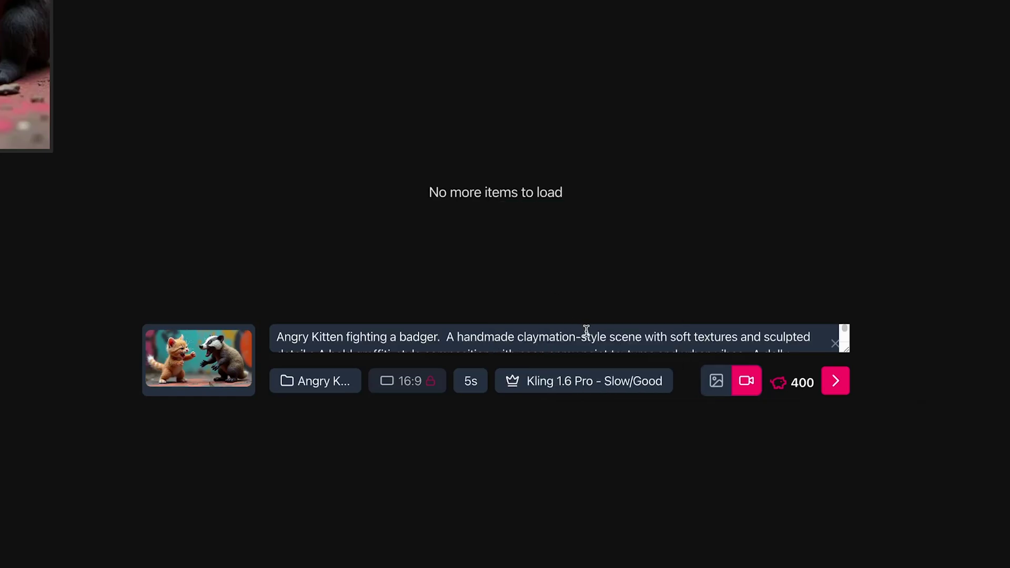
left_click(669, 340)
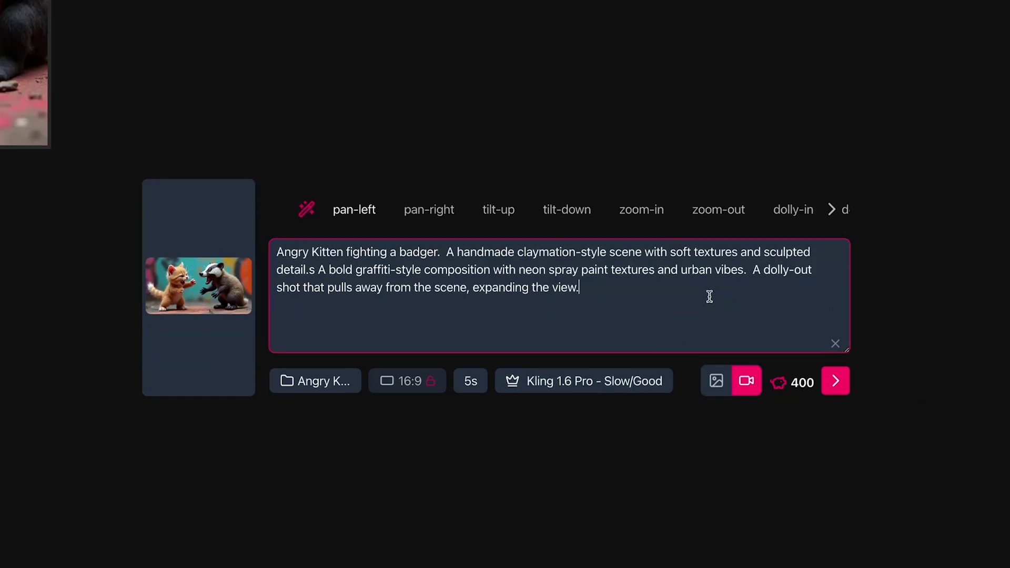
left_click(839, 387)
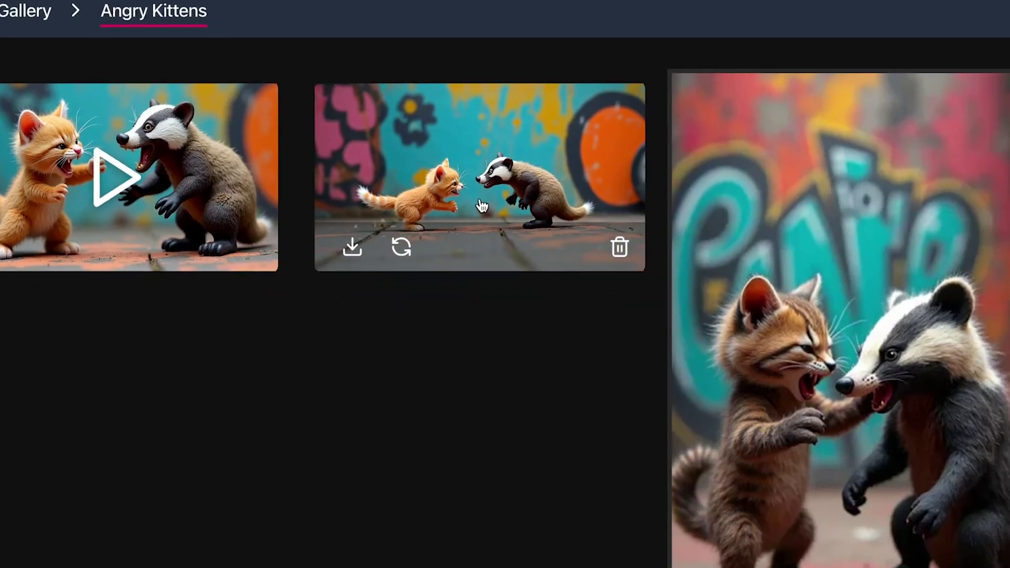
- Open the new five-second kitten-versus-badger clip in full view and replay it
left_click(515, 231)
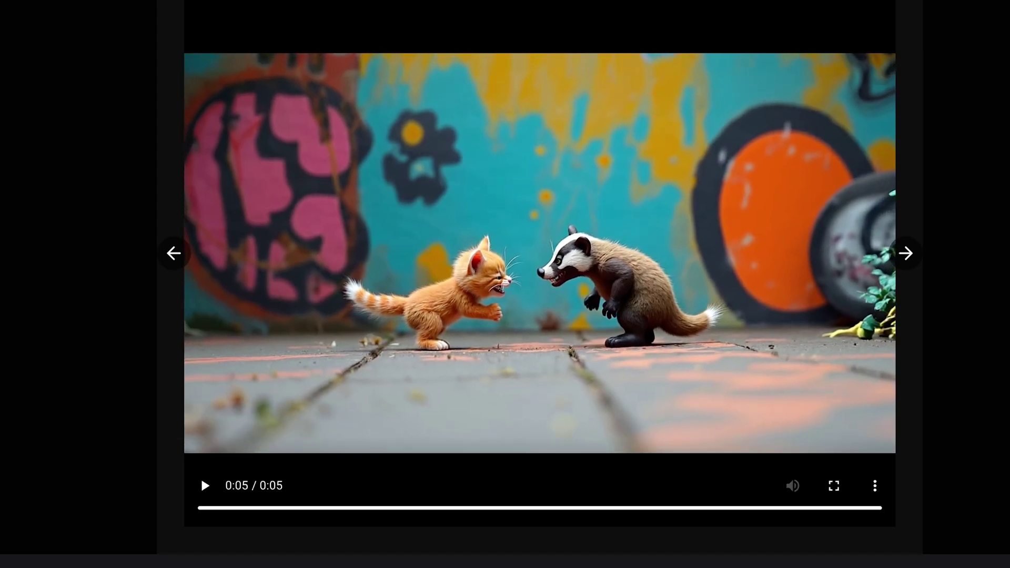
left_click(205, 486)
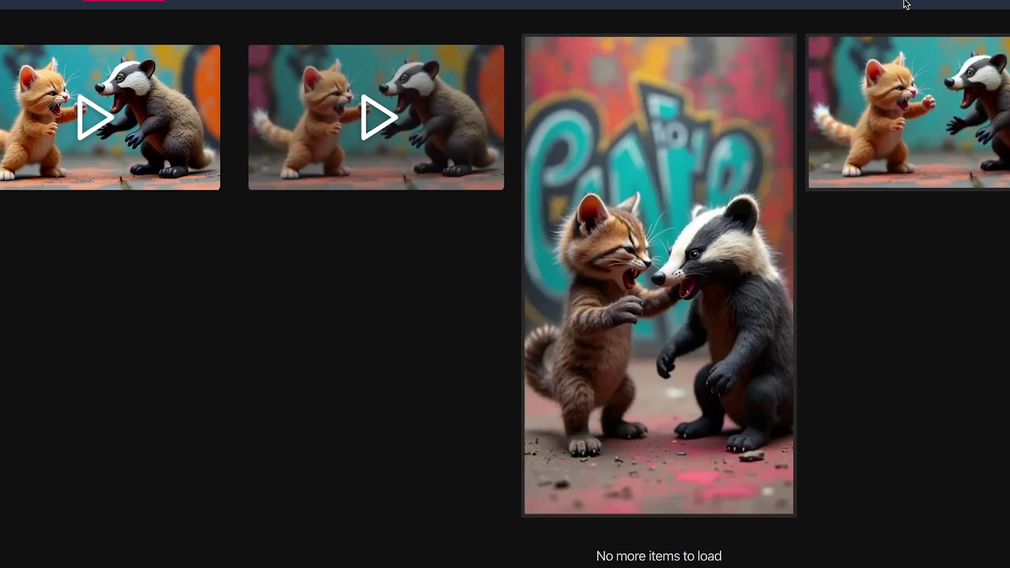
mouse_move(128, 146)
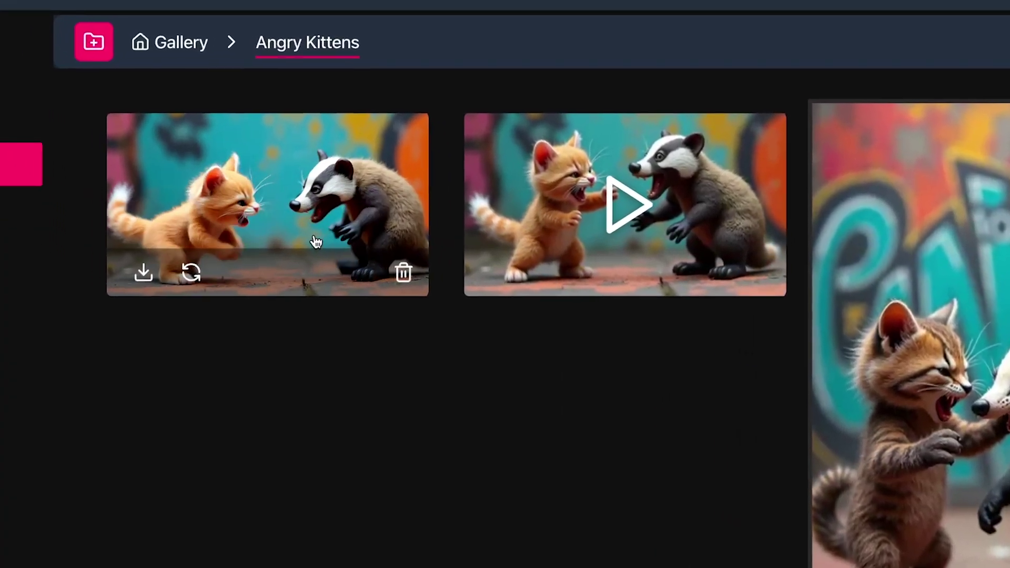
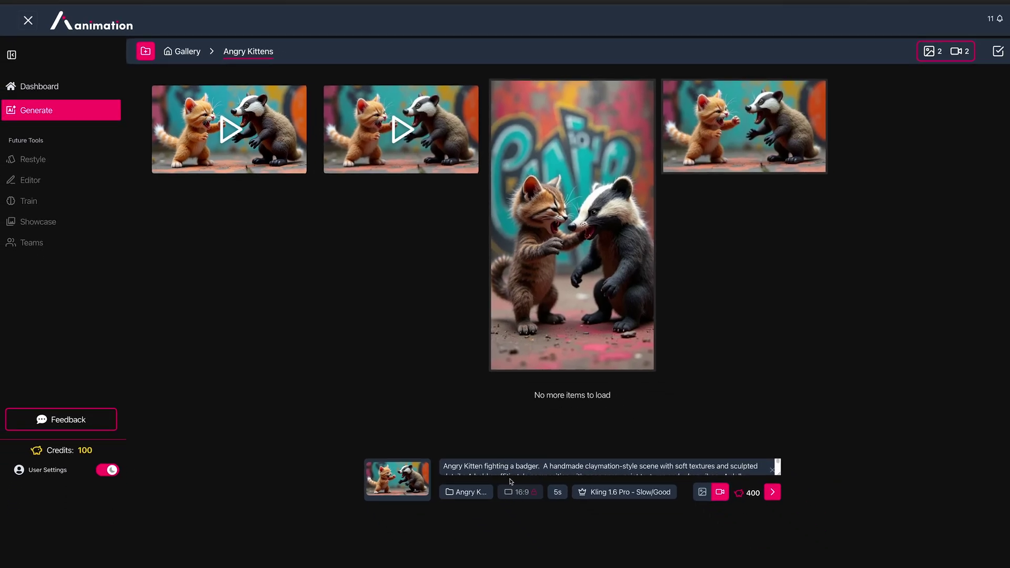
- Reveal the Change option on the video prompt's reference thumbnail
mouse_move(399, 477)
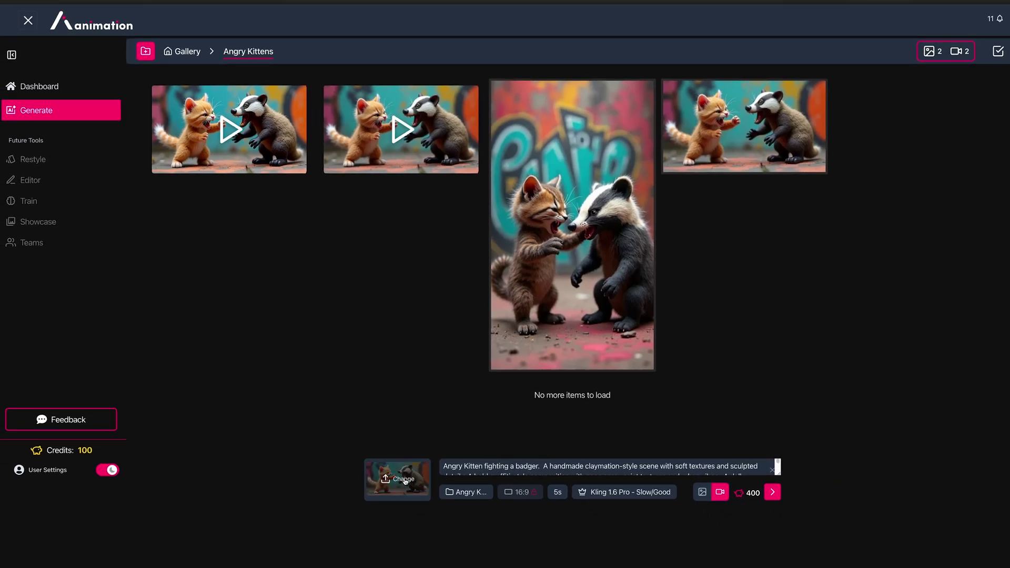
- Upload a 1:1 square crop of the left yellow mouse from the NEW AI PLATFORM picture as reference
left_click(400, 482)
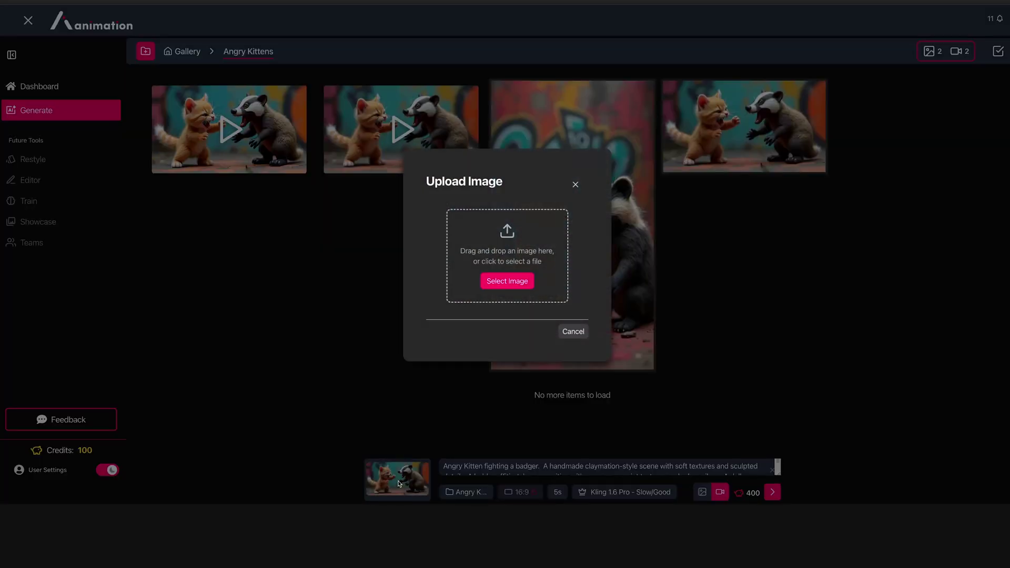
left_click(504, 282)
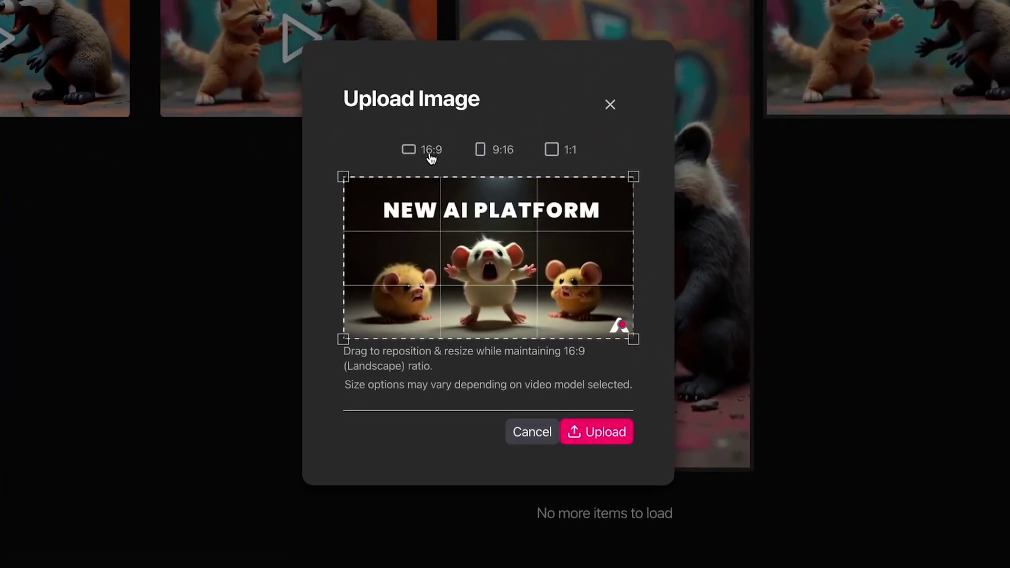
left_click(500, 150)
left_click(561, 150)
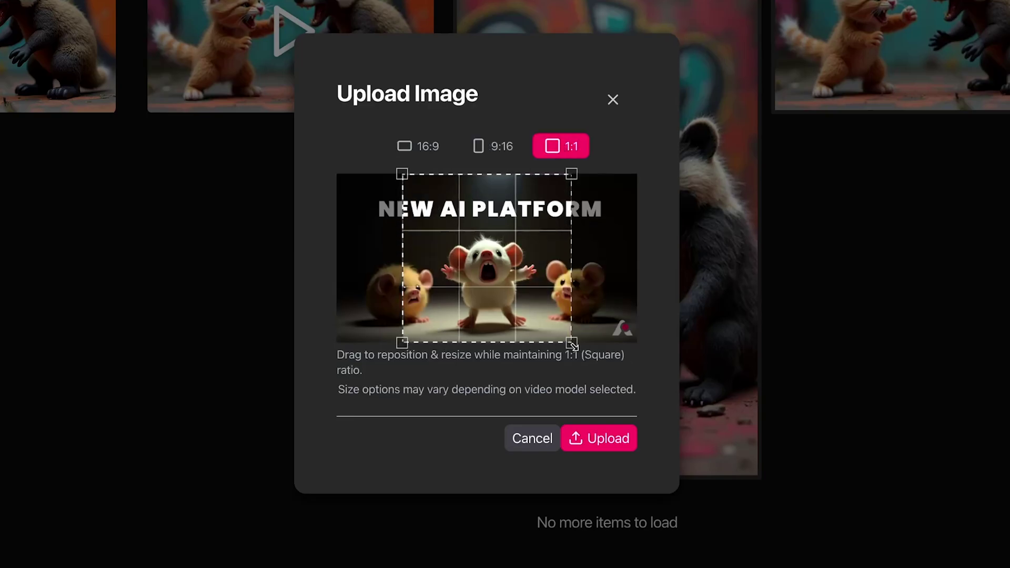
left_click_drag(572, 343, 519, 298)
left_click_drag(461, 255, 406, 295)
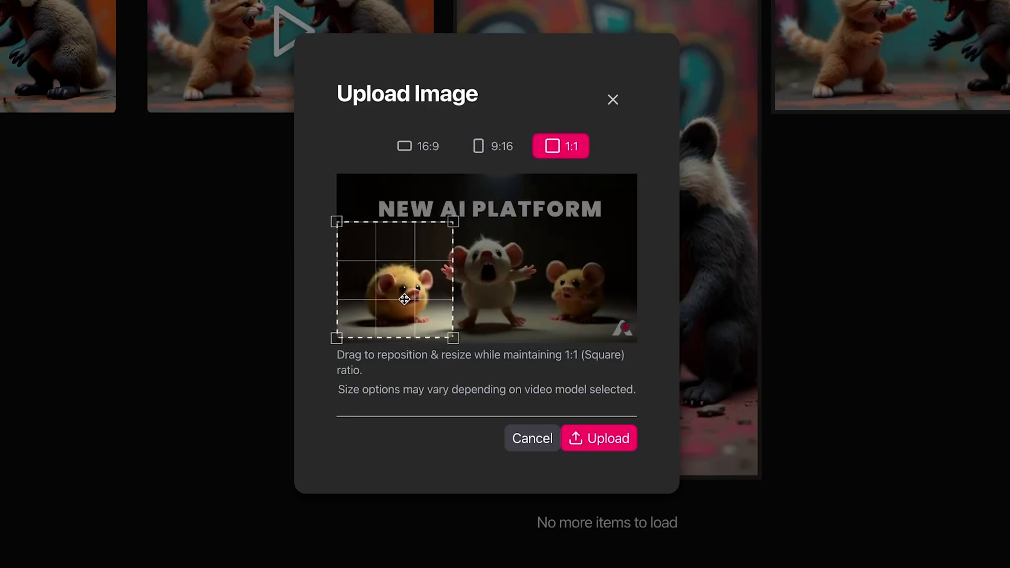
left_click_drag(456, 221, 442, 255)
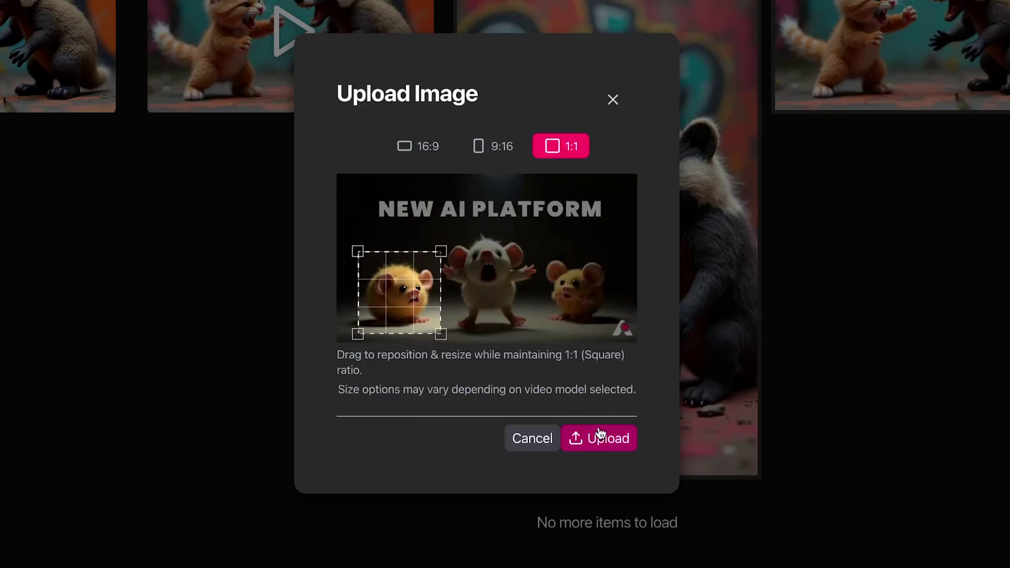
left_click(598, 444)
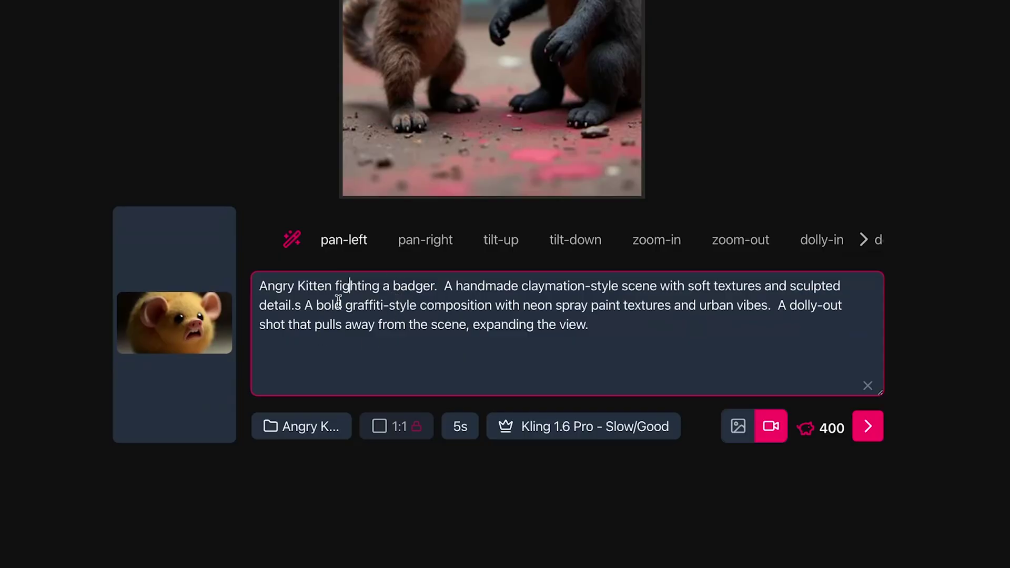
- Place the caret at the prompt's end and look over the AI video model list before closing it
mouse_move(150, 318)
mouse_move(206, 321)
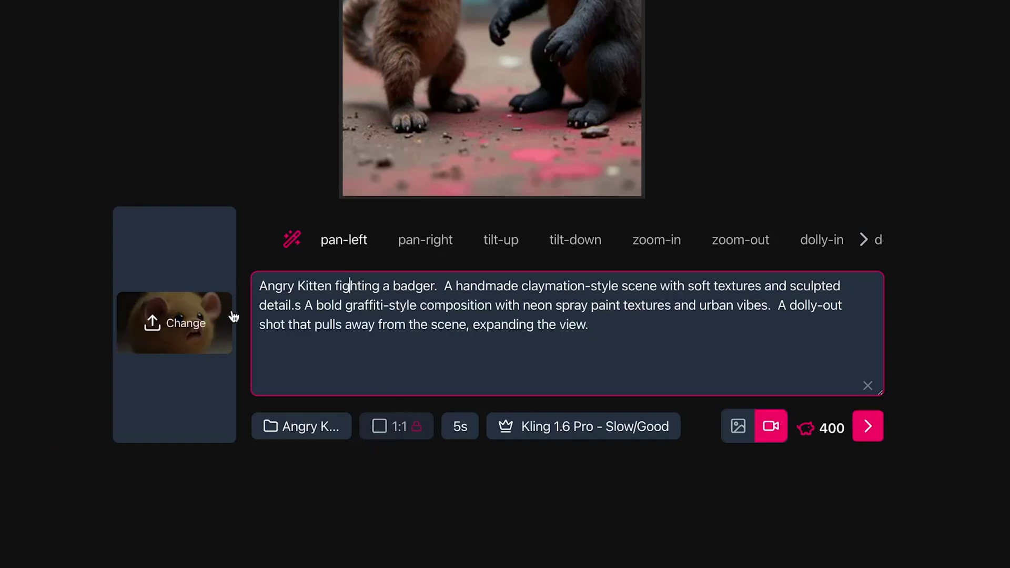
left_click(632, 334)
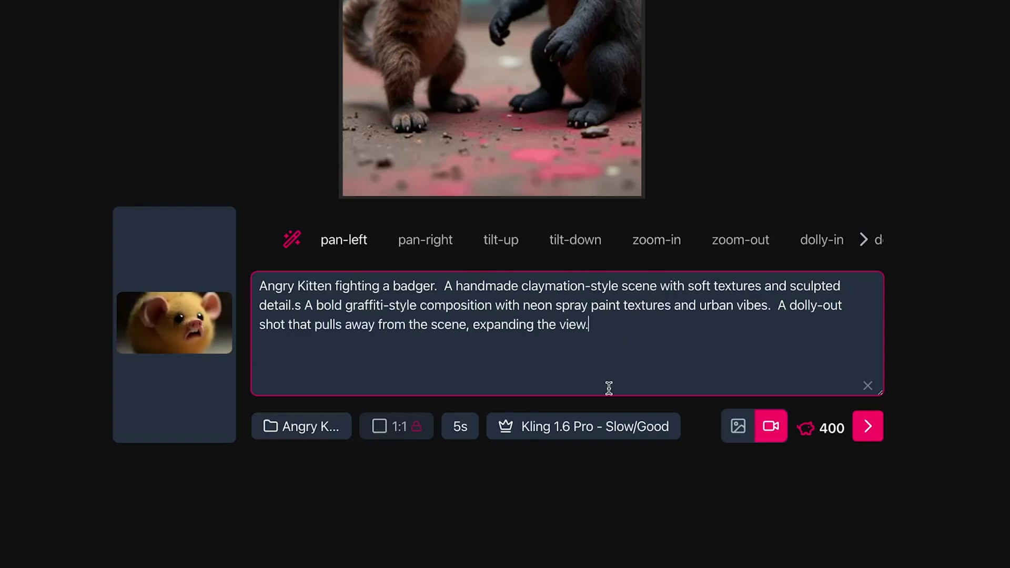
left_click(611, 426)
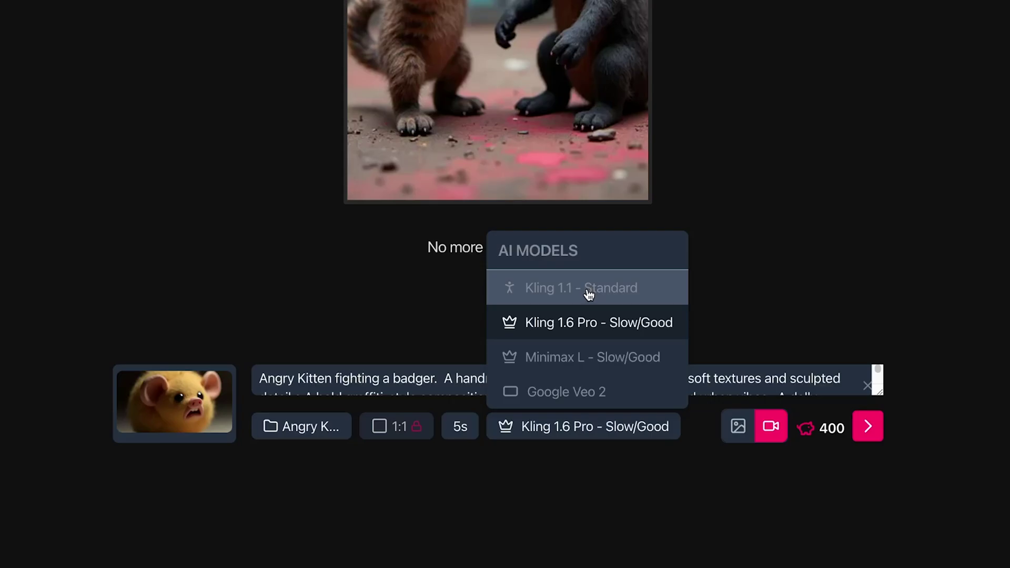
left_click(756, 380)
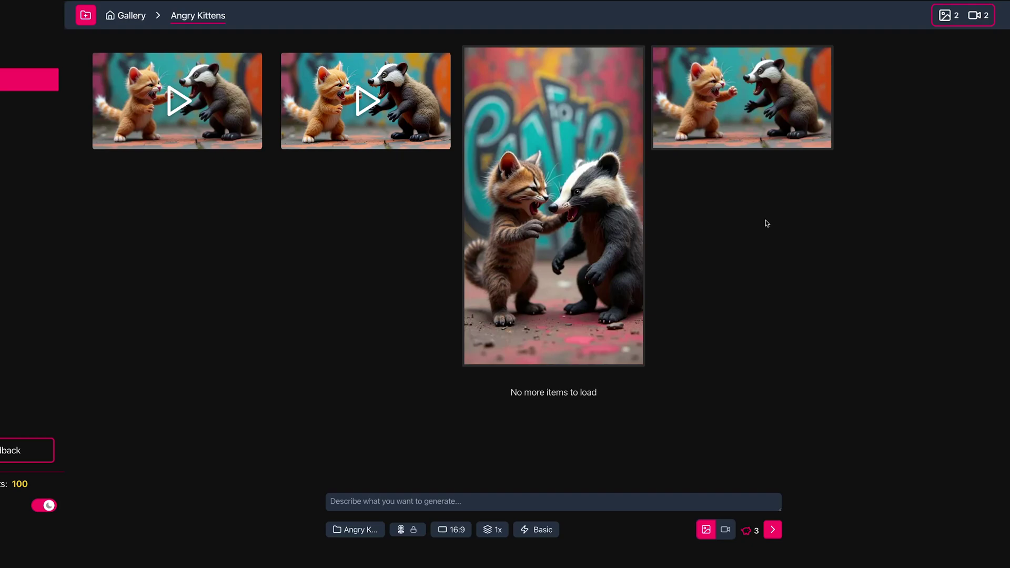
- Edit the kitten image into a black cat facing a black-cloaked, lightsaber-wielding badger, then check its details
mouse_move(571, 217)
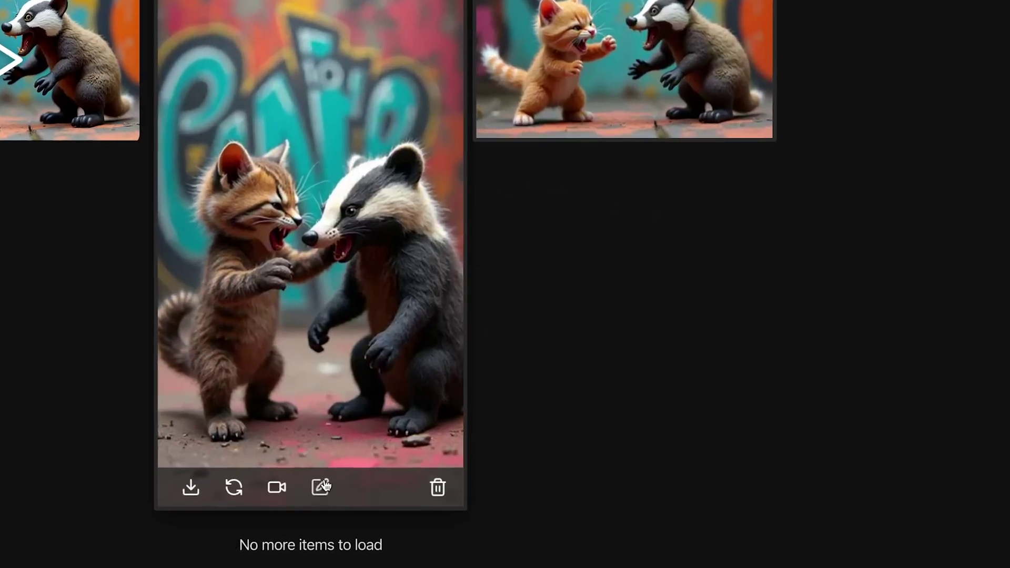
mouse_move(677, 134)
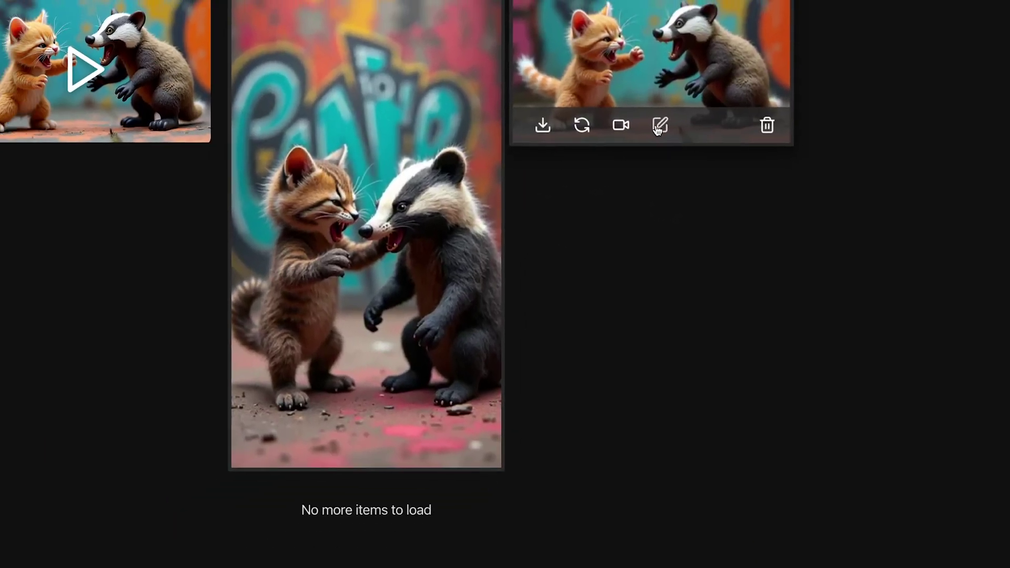
left_click(634, 121)
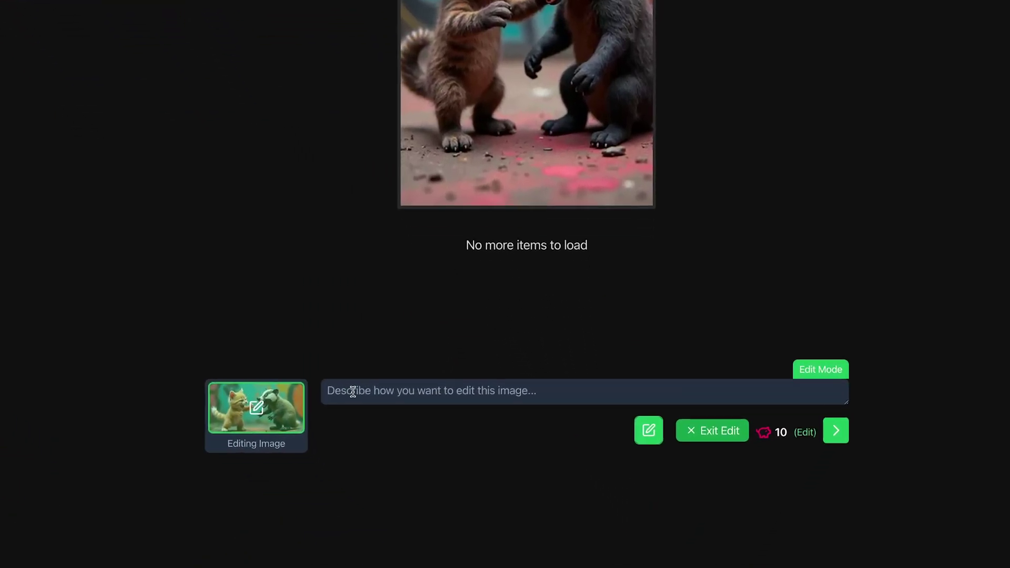
left_click(353, 392)
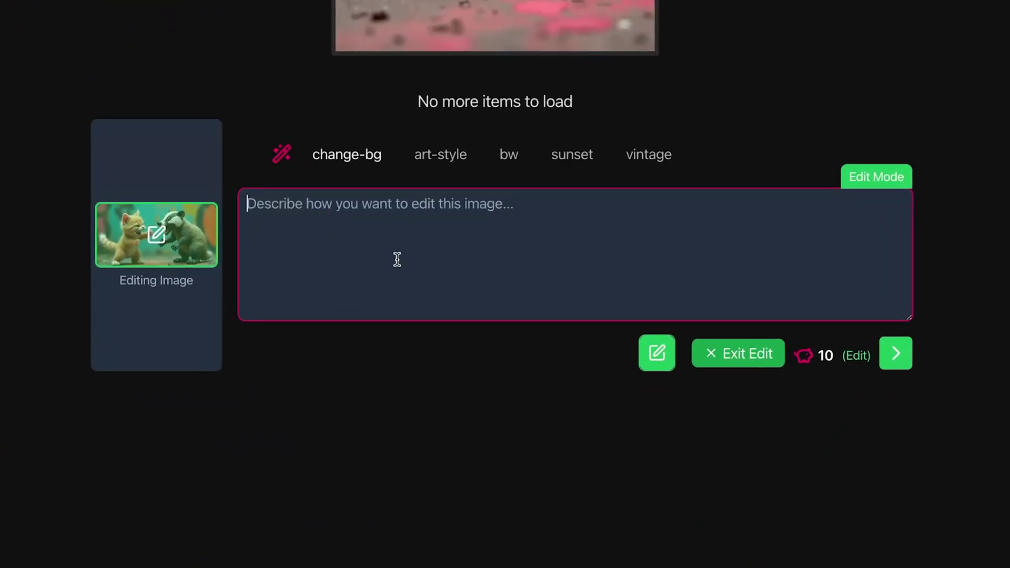
type("change the kitten to a black cat. and give the badger a lightsabre and a black cloak.")
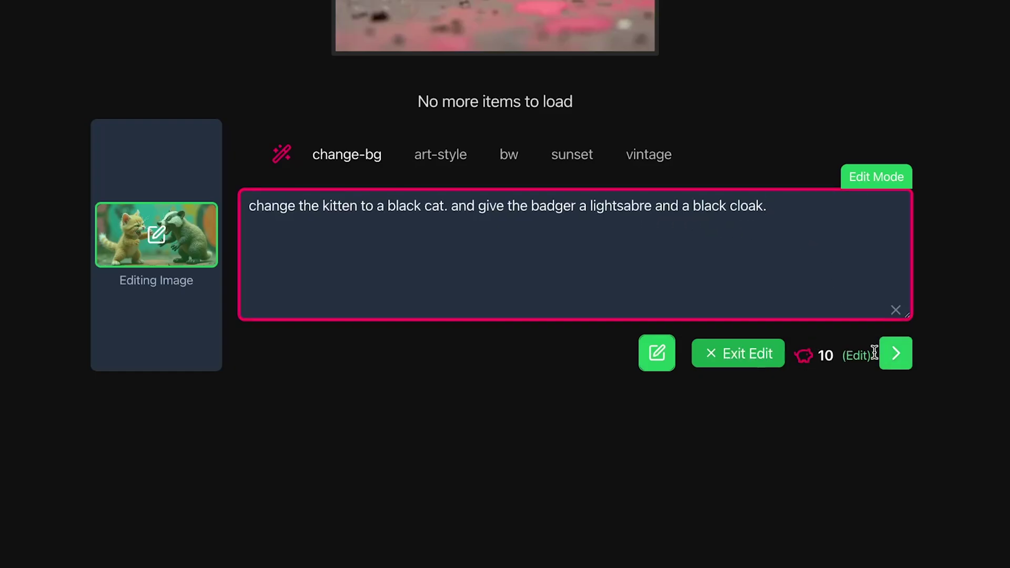
left_click(895, 354)
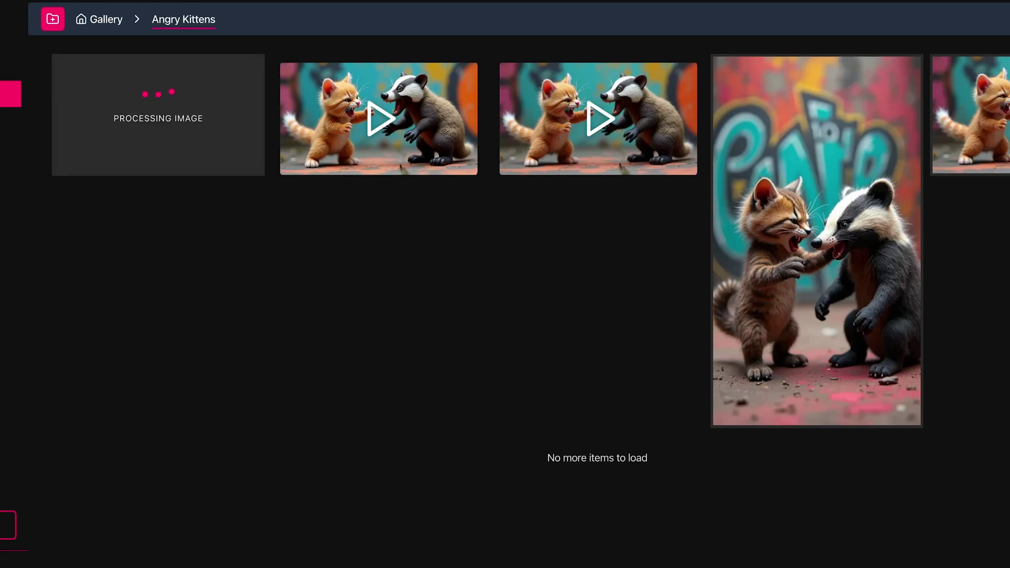
left_click(169, 136)
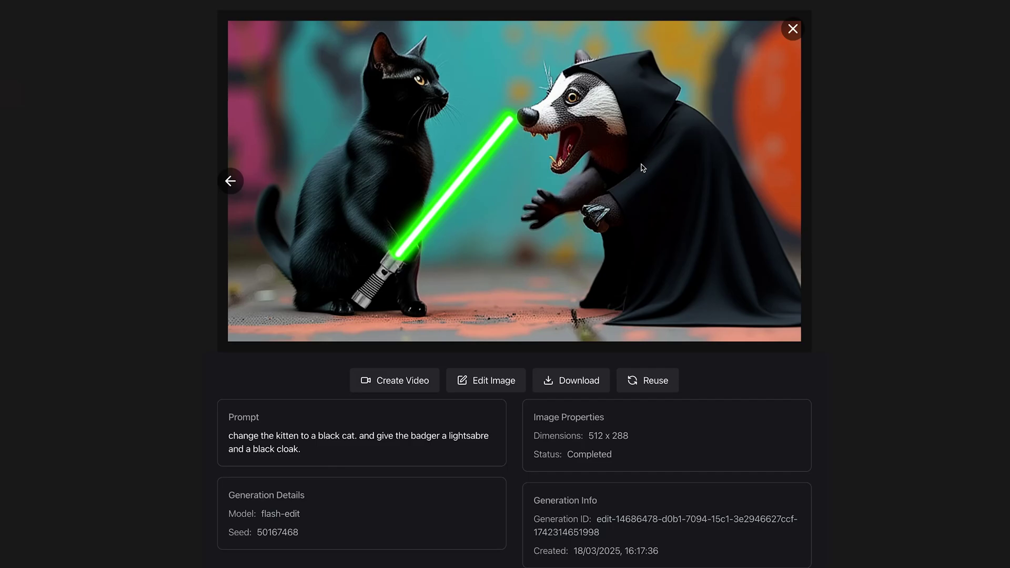
left_click(794, 29)
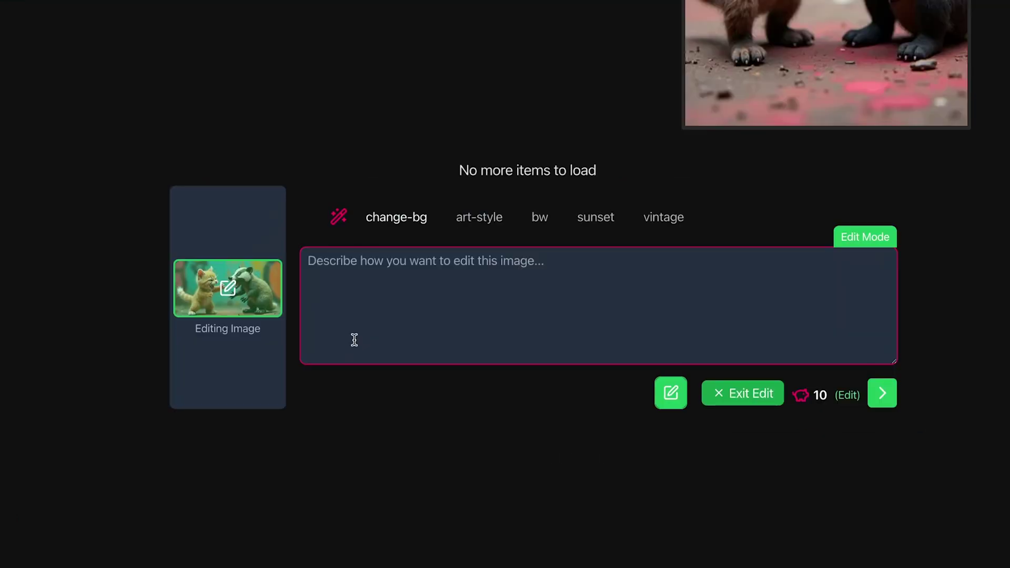
- Request an edit moving the cat's tail so it points up
type("Move the cats tail so it points up.")
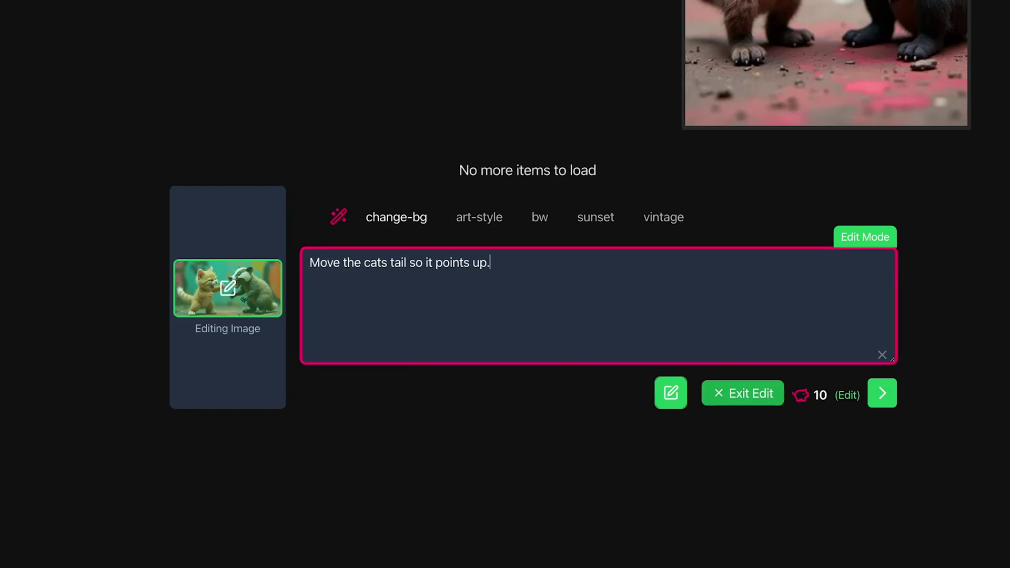
left_click(883, 396)
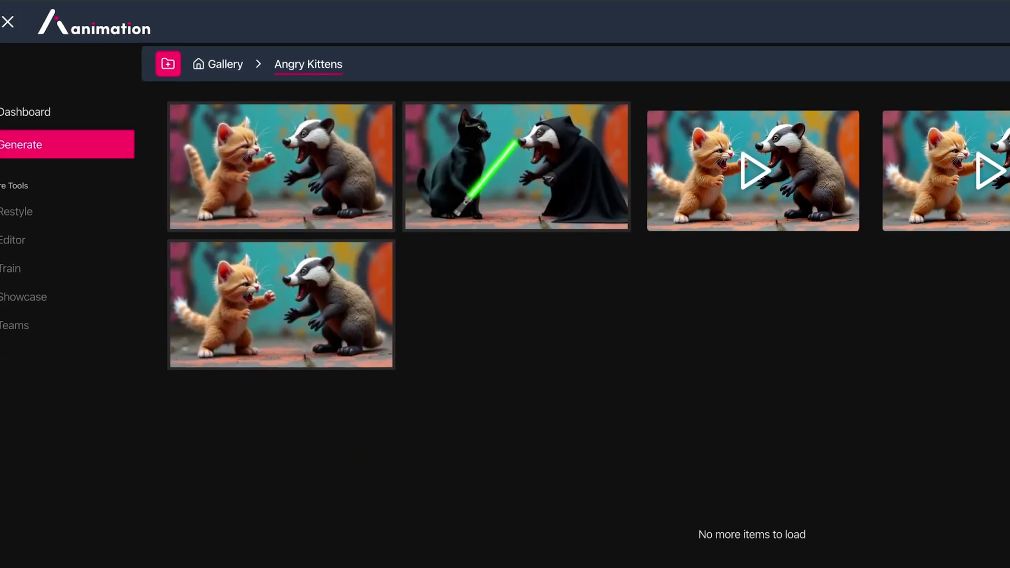
- Switch the theme to light and back to dark, then go to Credits from the user menu
left_click(116, 548)
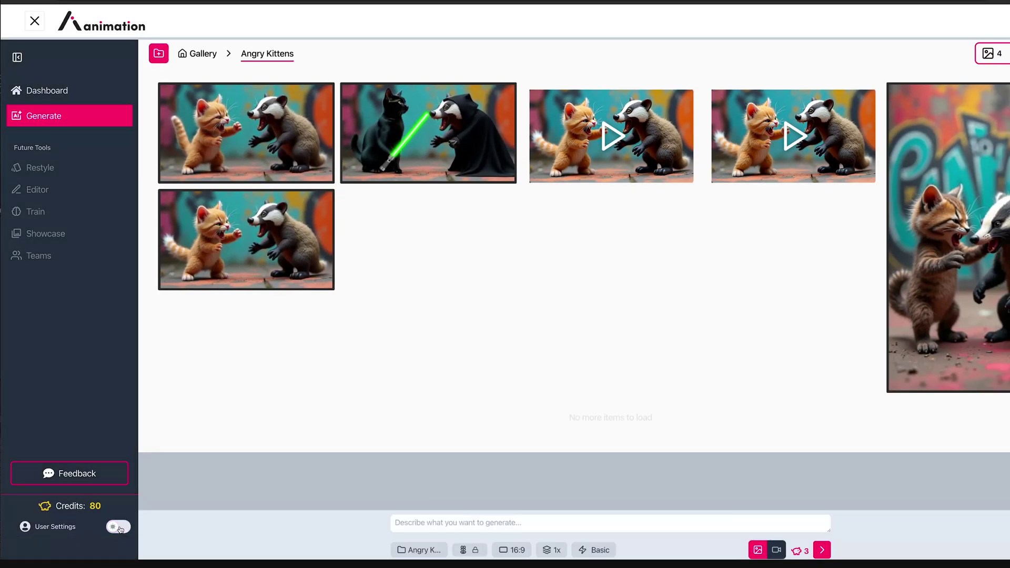
left_click(405, 523)
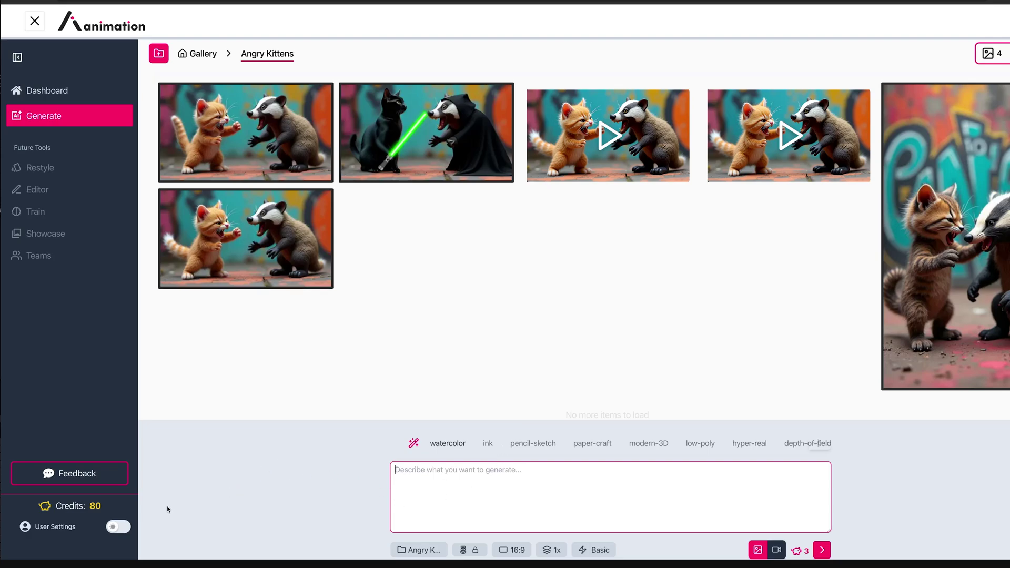
left_click(121, 528)
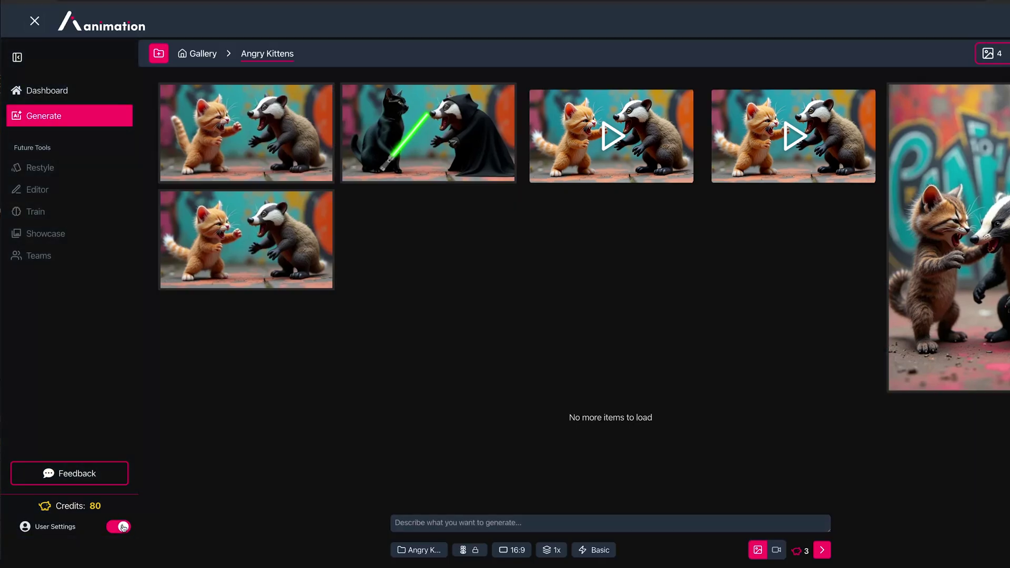
left_click(57, 528)
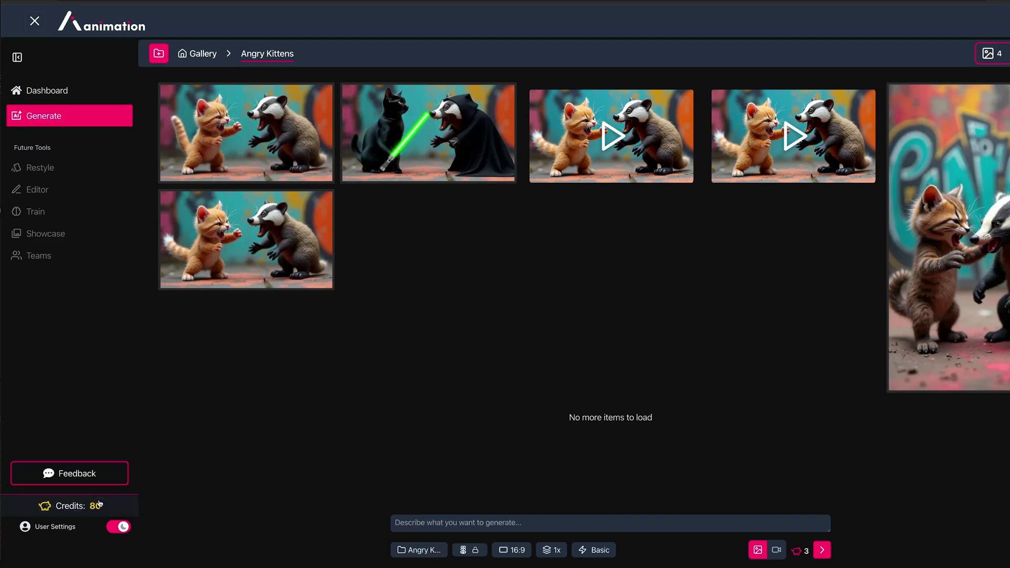
left_click(83, 509)
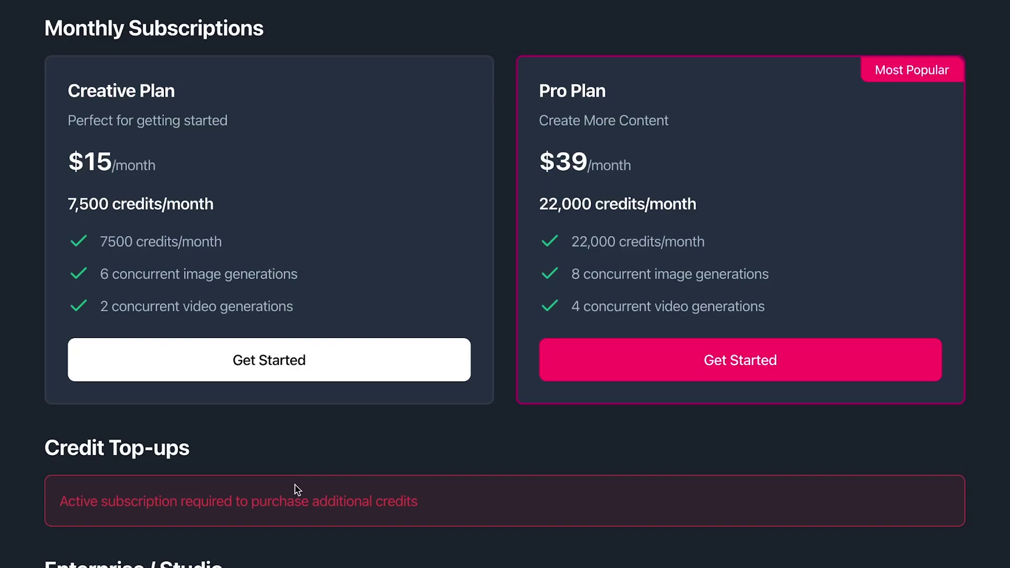
- Scroll the pricing page past the $15 Creative and $39 Pro monthly plans
scroll(298, 490, "down", 5)
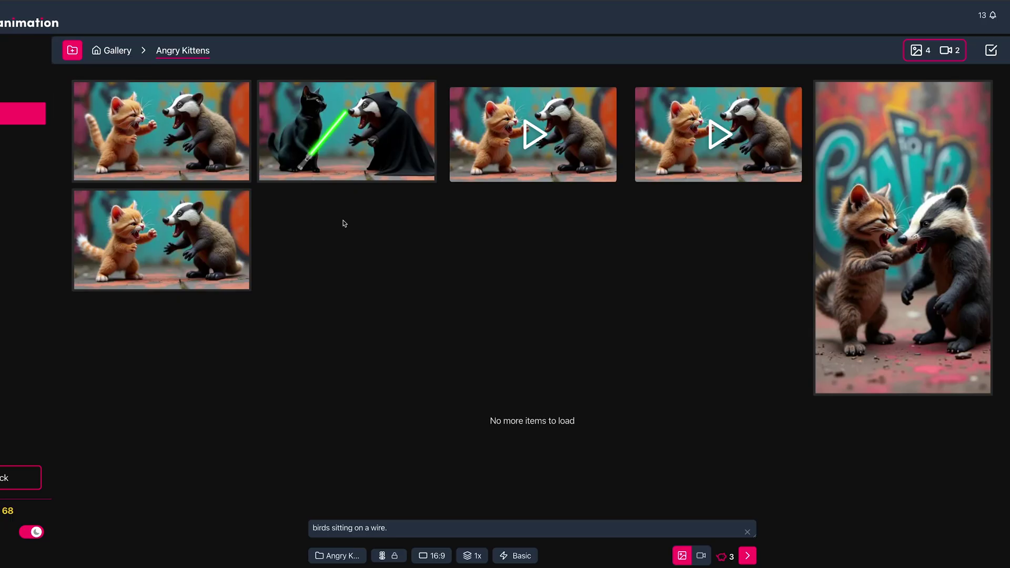
left_click(930, 54)
left_click(946, 55)
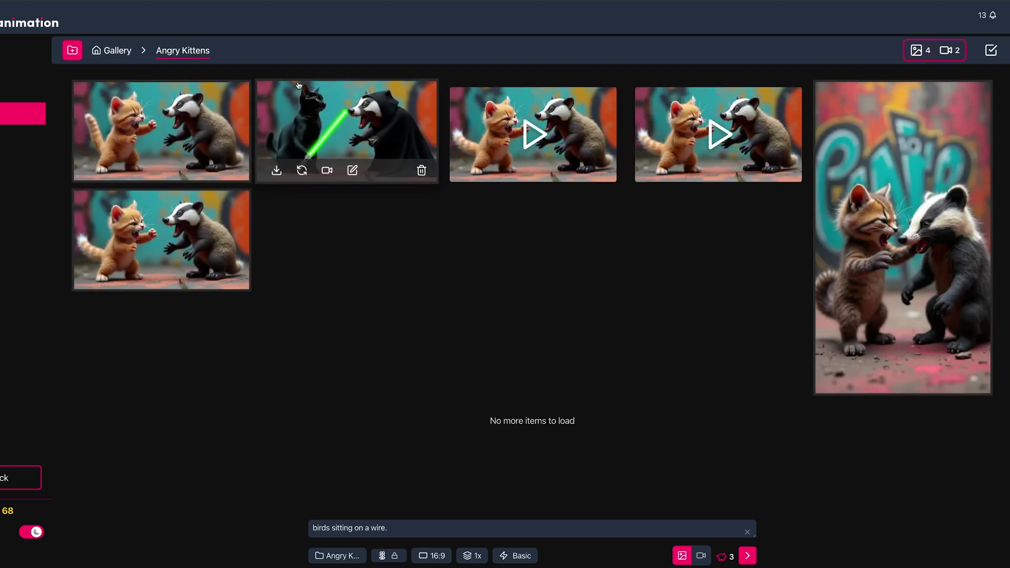
left_click(109, 53)
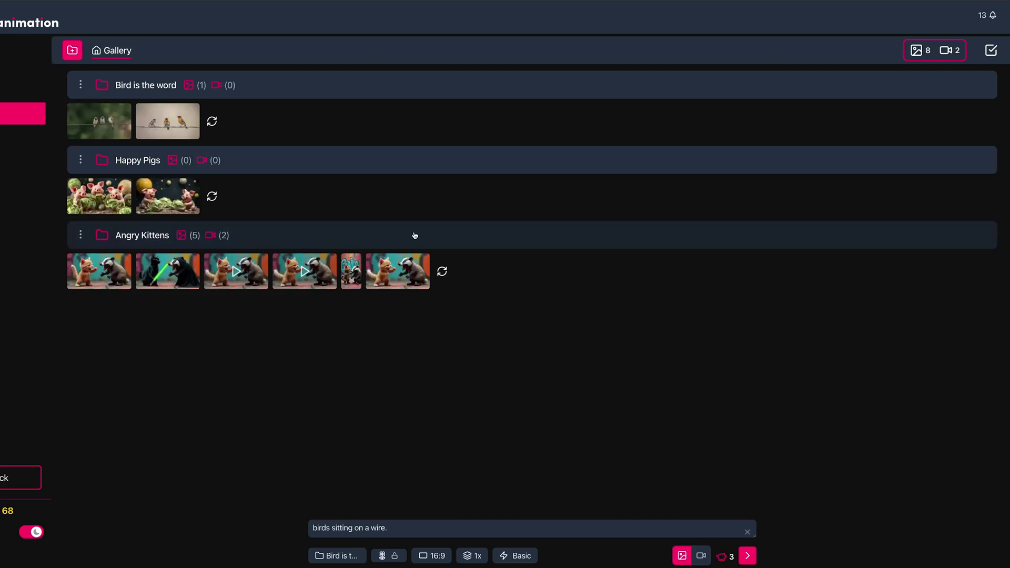
left_click(918, 51)
left_click(945, 53)
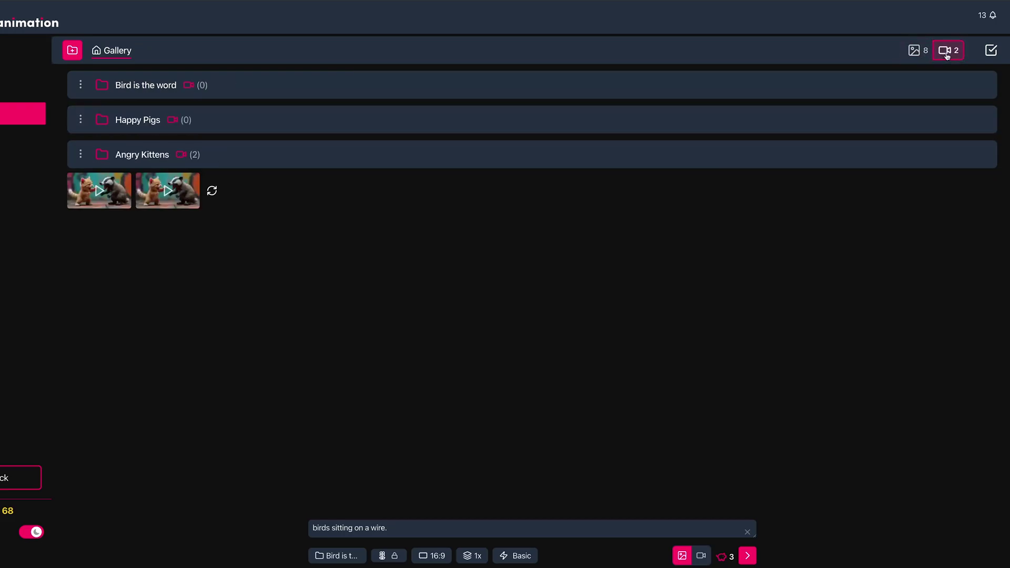
left_click(930, 55)
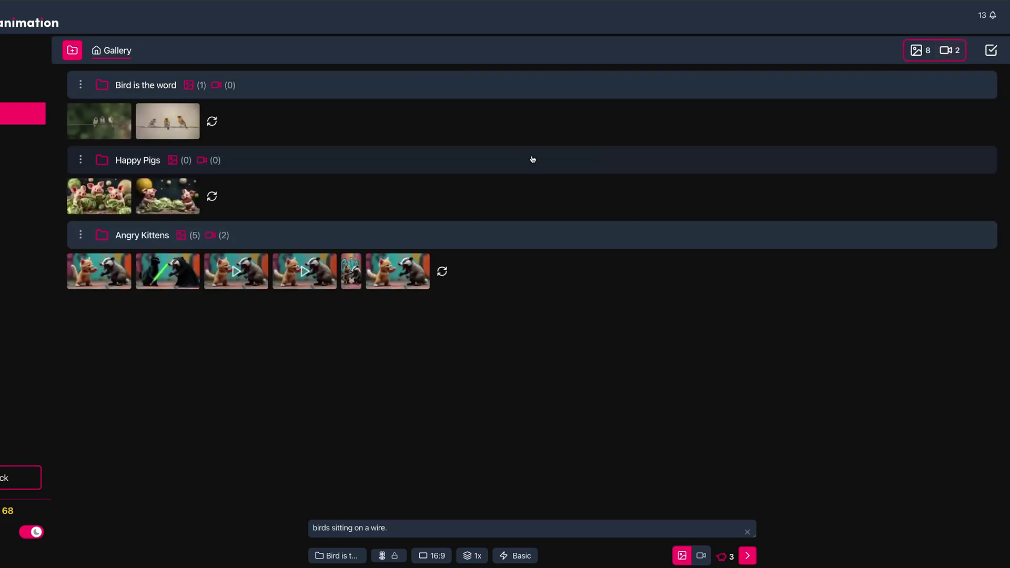
left_click(495, 235)
mouse_move(521, 155)
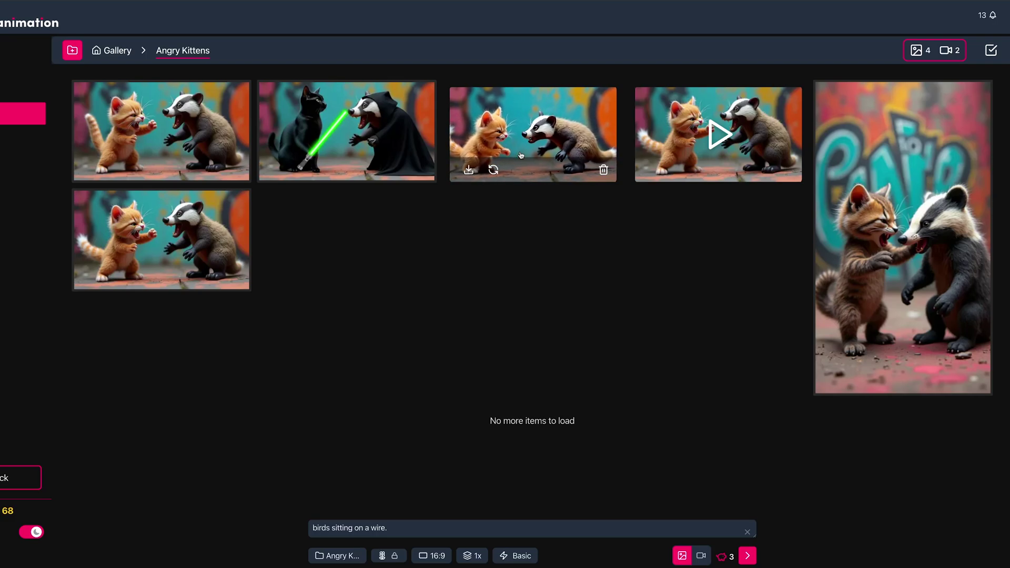
mouse_move(682, 147)
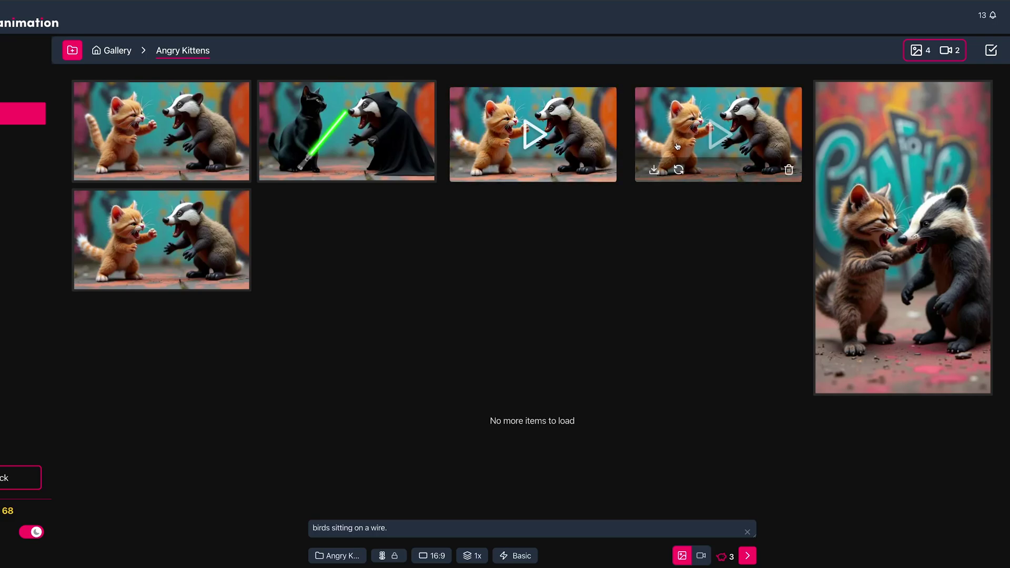